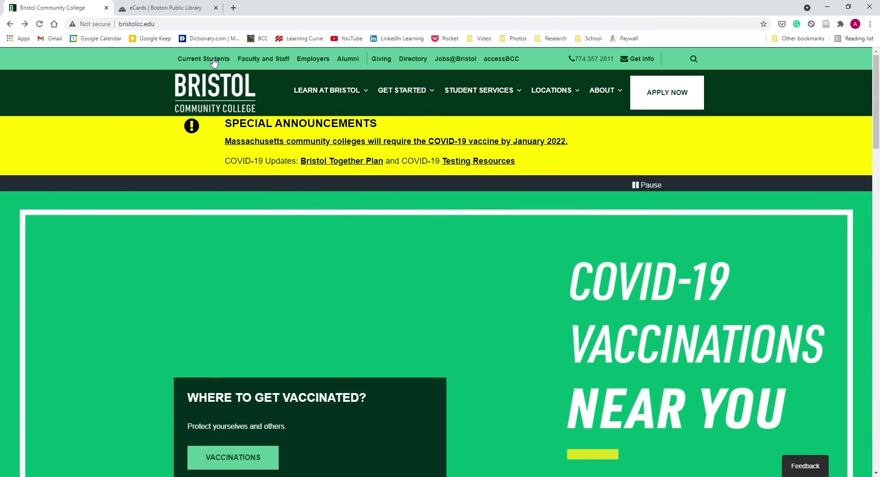
Open the Library Services page for current students and go to the myLibrary online site
{"action": "left_click", "coordinate": [214, 62]}
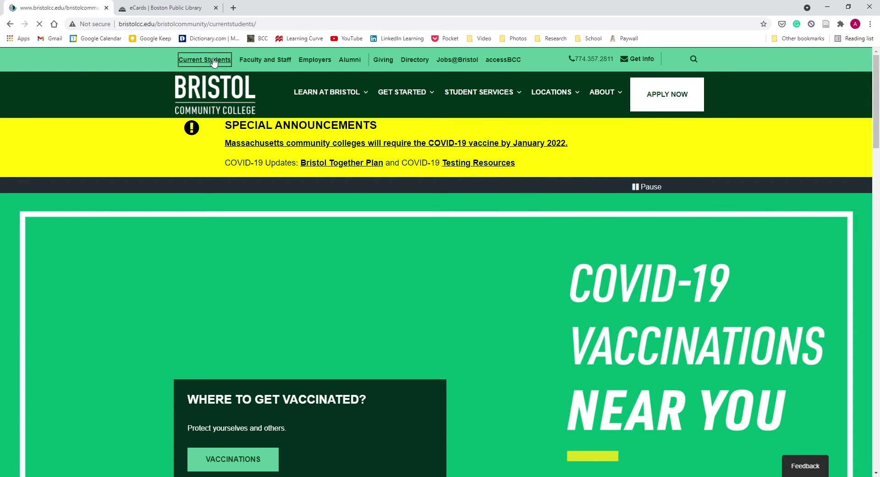
{"action": "scroll", "coordinate": [159, 275], "scroll_direction": "down", "scroll_amount": 5}
{"action": "scroll", "coordinate": [167, 266], "scroll_direction": "down", "scroll_amount": 4}
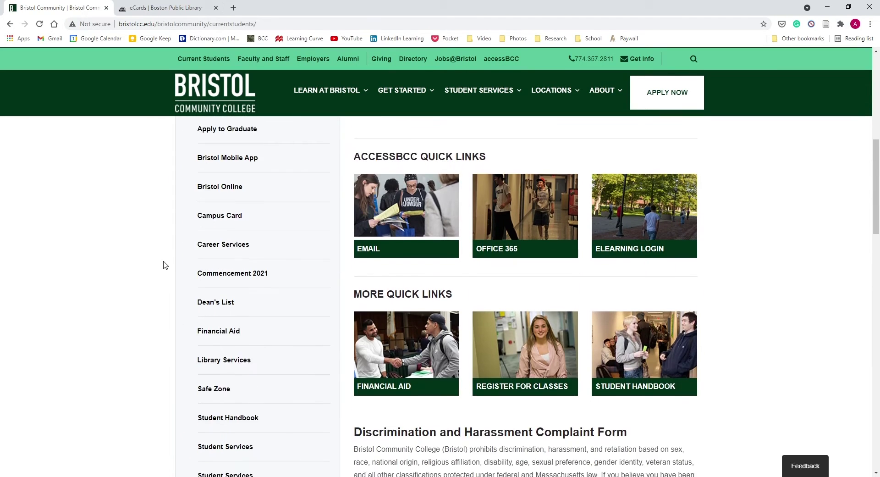
{"action": "left_click", "coordinate": [235, 283]}
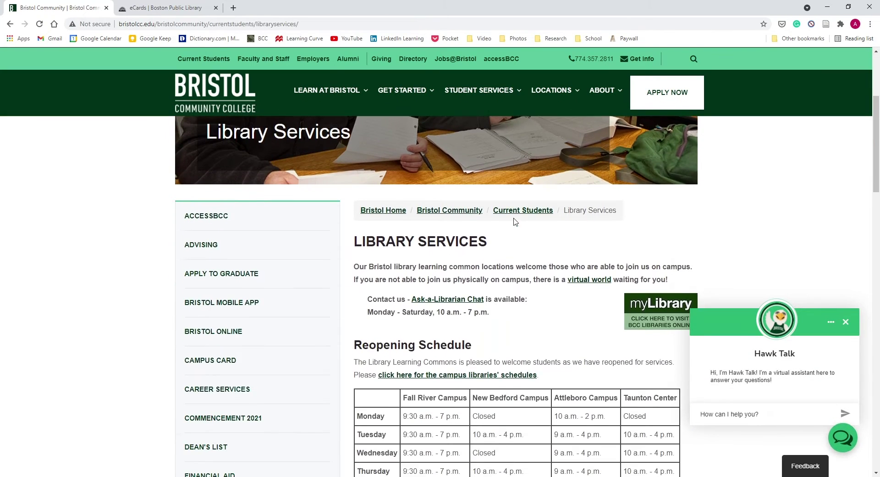
{"action": "left_click", "coordinate": [663, 222]}
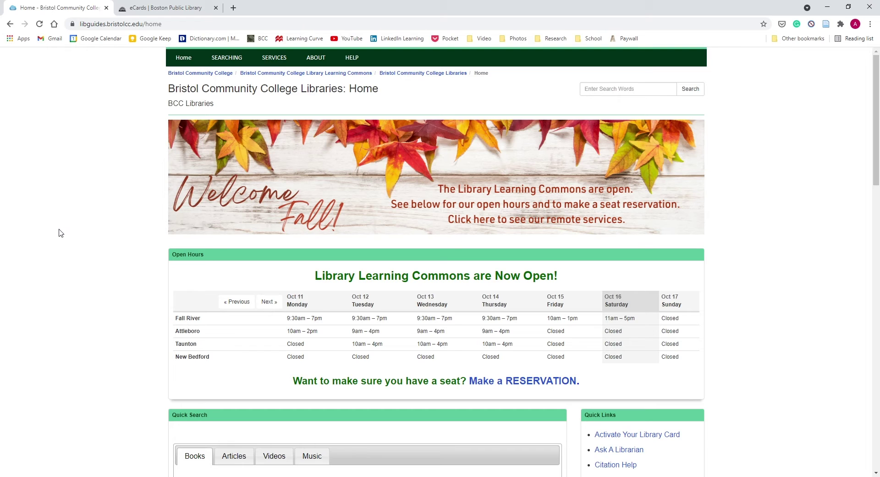
Show the article search options in the library home page's Quick Search
{"action": "scroll", "coordinate": [85, 234], "scroll_direction": "down", "scroll_amount": 1}
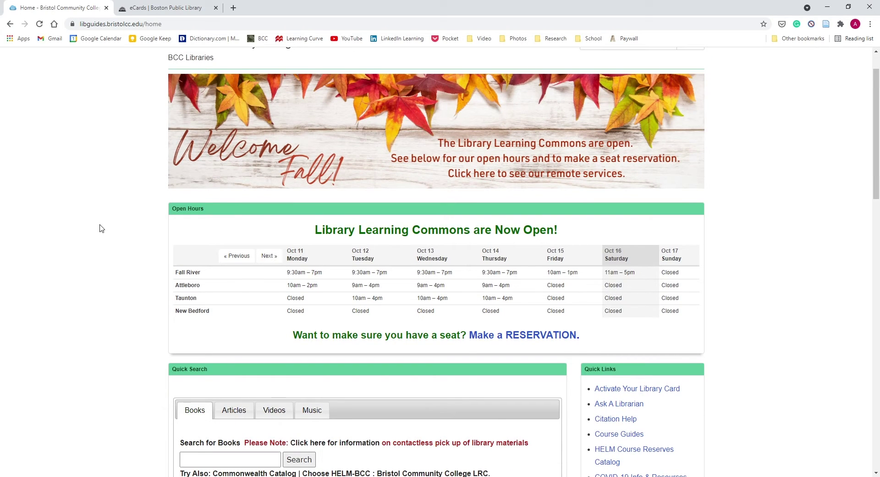
{"action": "scroll", "coordinate": [103, 222], "scroll_direction": "down", "scroll_amount": 3}
{"action": "scroll", "coordinate": [106, 213], "scroll_direction": "down", "scroll_amount": 2}
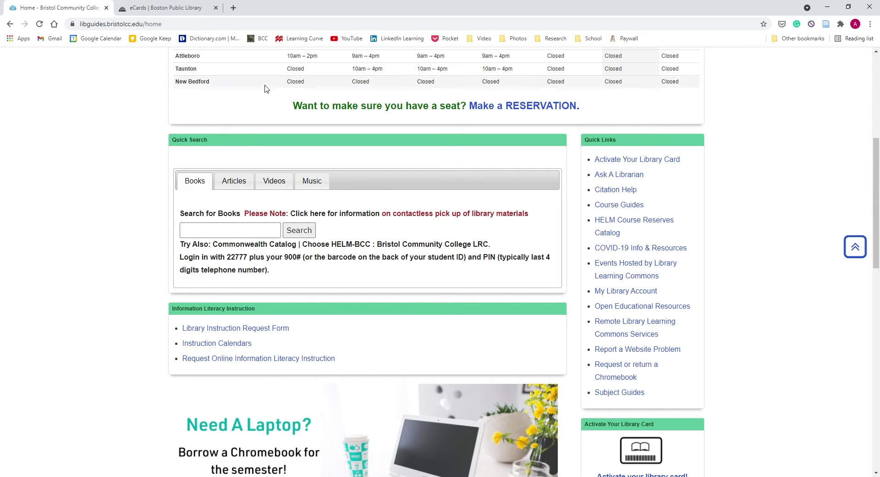
{"action": "left_click", "coordinate": [245, 182]}
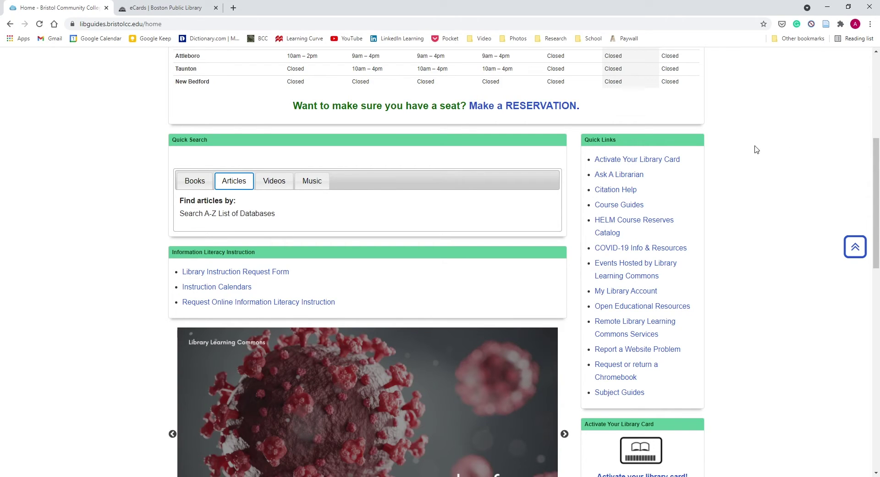
Open the HST 111.GRN: The West and the World I course guide and display its Articles and Databases page
{"action": "scroll", "coordinate": [750, 180], "scroll_direction": "down", "scroll_amount": 1}
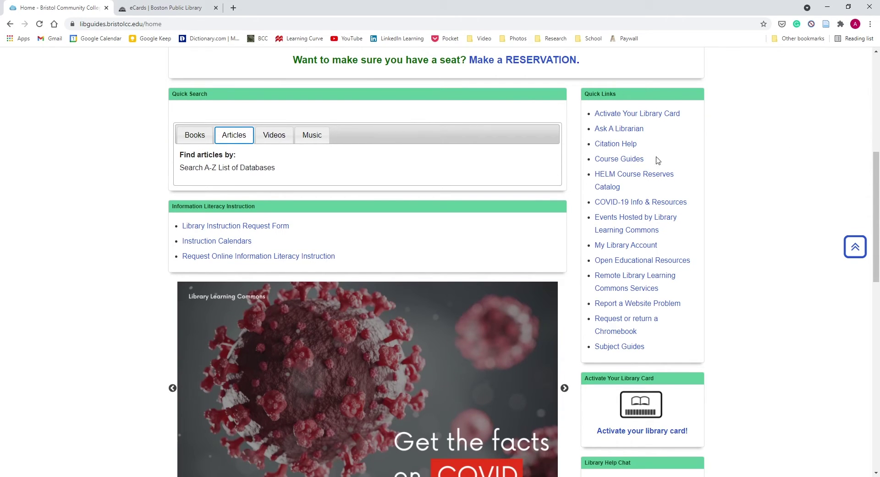
{"action": "left_click", "coordinate": [632, 159]}
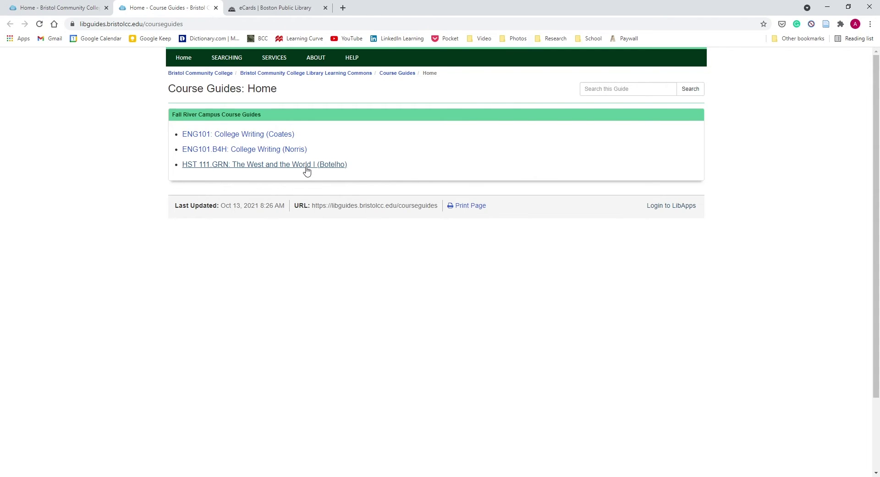
{"action": "left_click", "coordinate": [306, 168]}
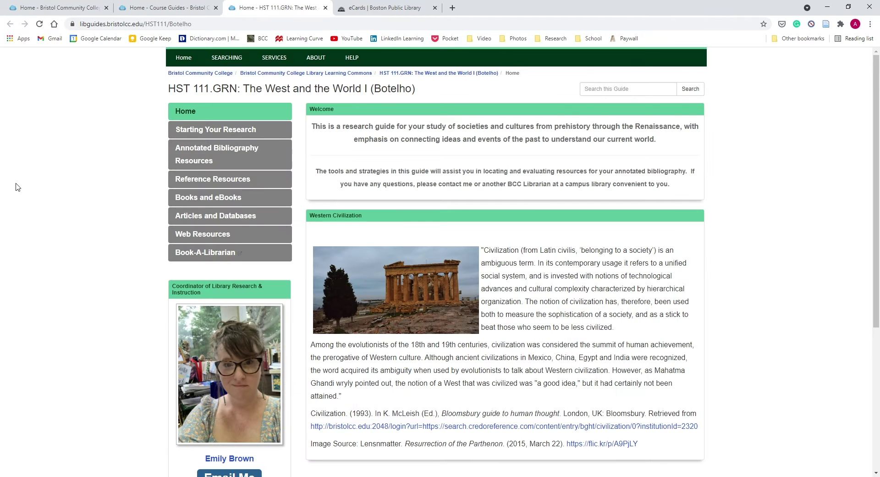
{"action": "scroll", "coordinate": [23, 182], "scroll_direction": "down", "scroll_amount": 1}
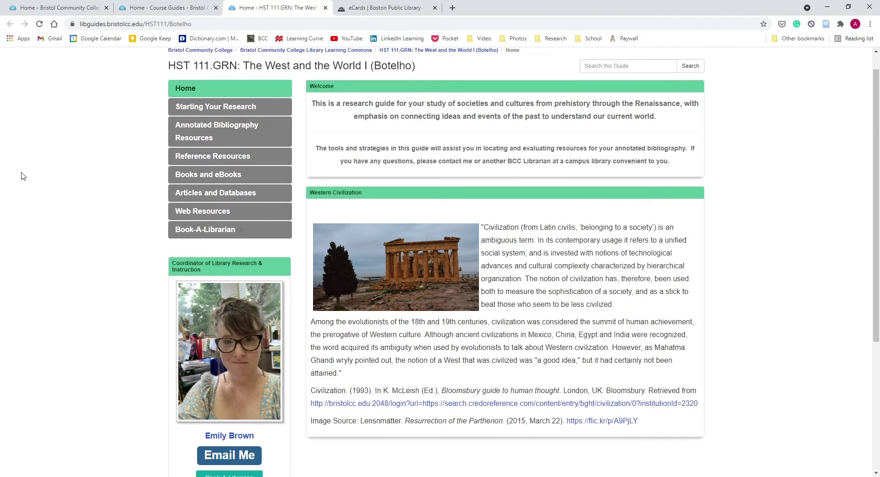
{"action": "left_click", "coordinate": [208, 171]}
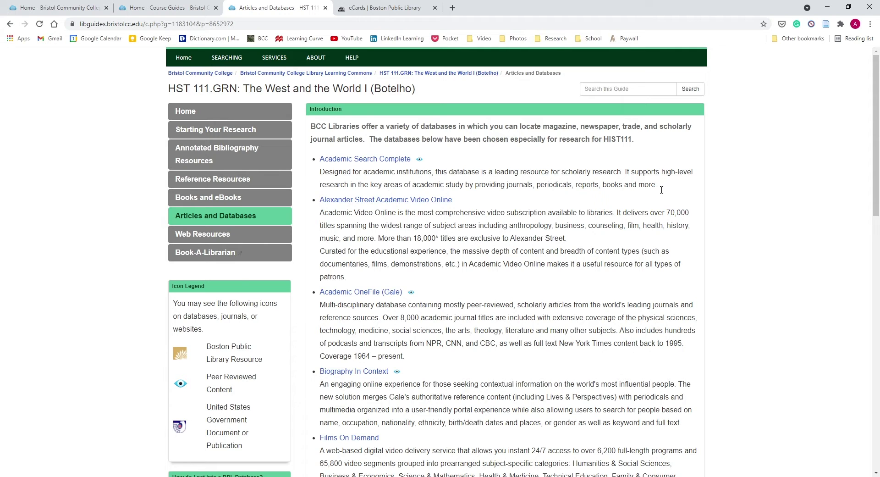
Look through the guide's recommended databases and open JSTOR
{"action": "scroll", "coordinate": [656, 189], "scroll_direction": "down", "scroll_amount": 4}
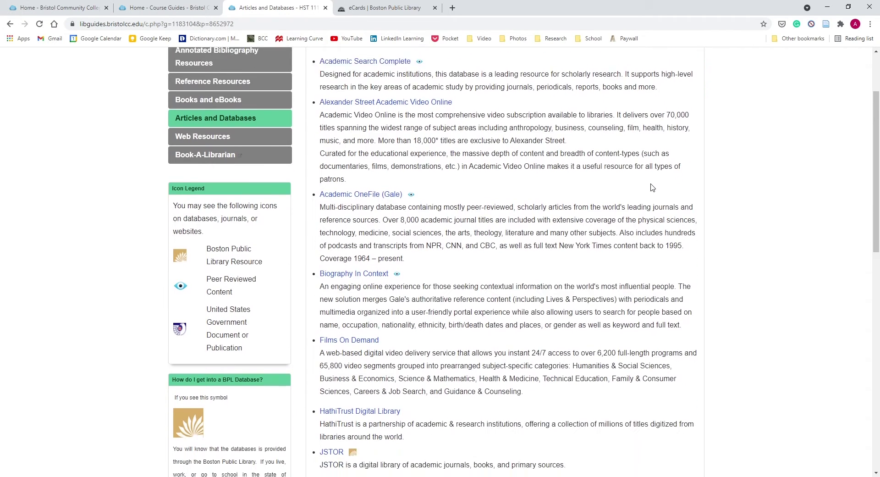
{"action": "scroll", "coordinate": [654, 185], "scroll_direction": "down", "scroll_amount": 1}
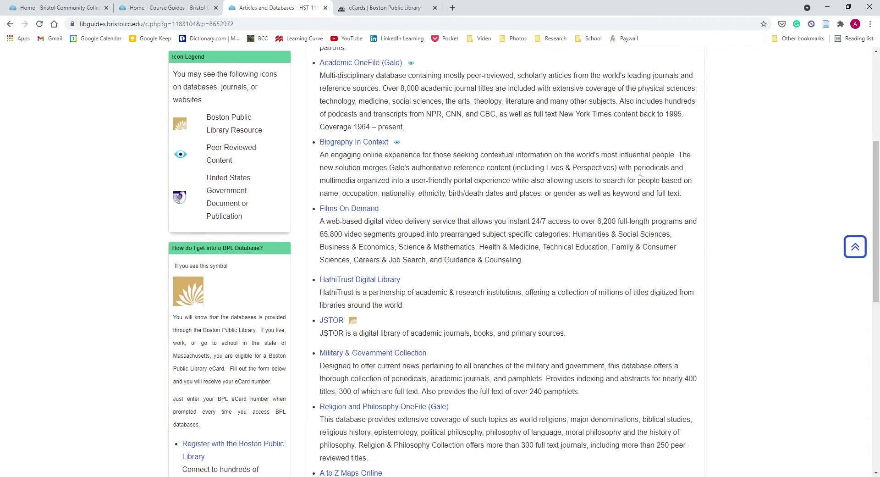
{"action": "scroll", "coordinate": [608, 170], "scroll_direction": "down", "scroll_amount": 2}
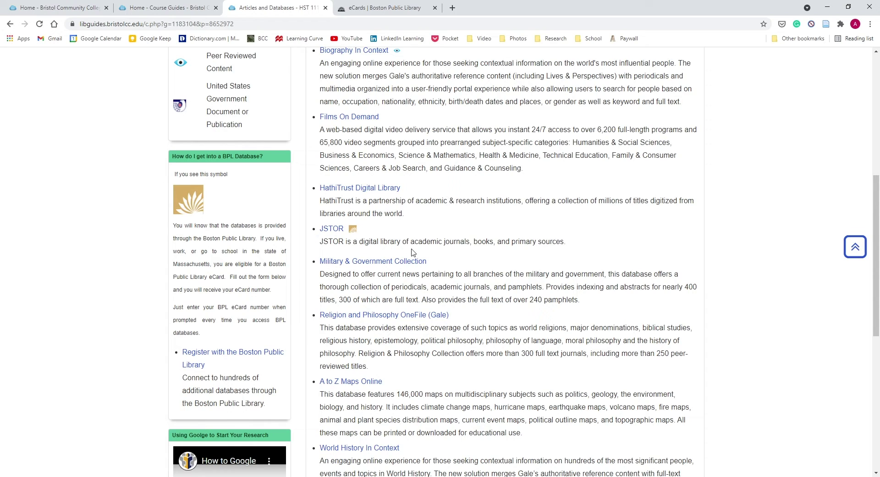
{"action": "scroll", "coordinate": [500, 193], "scroll_direction": "up", "scroll_amount": 4}
{"action": "scroll", "coordinate": [501, 193], "scroll_direction": "up", "scroll_amount": 3}
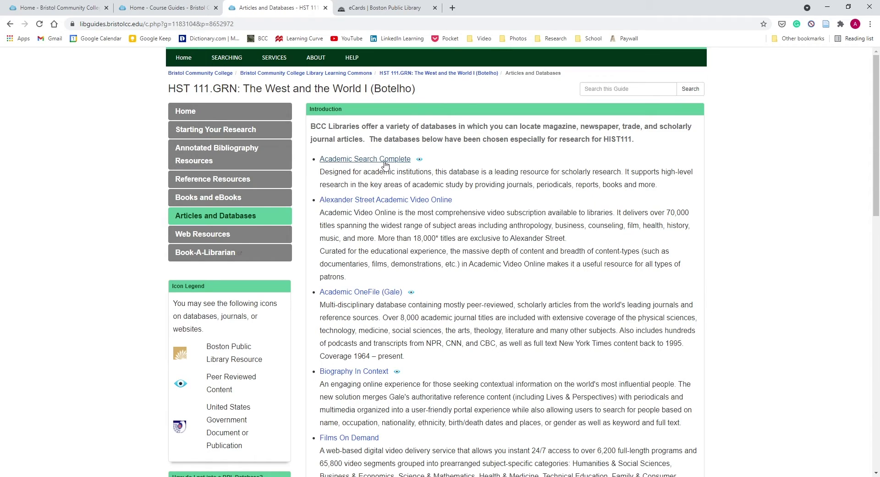
{"action": "scroll", "coordinate": [385, 165], "scroll_direction": "down", "scroll_amount": 10}
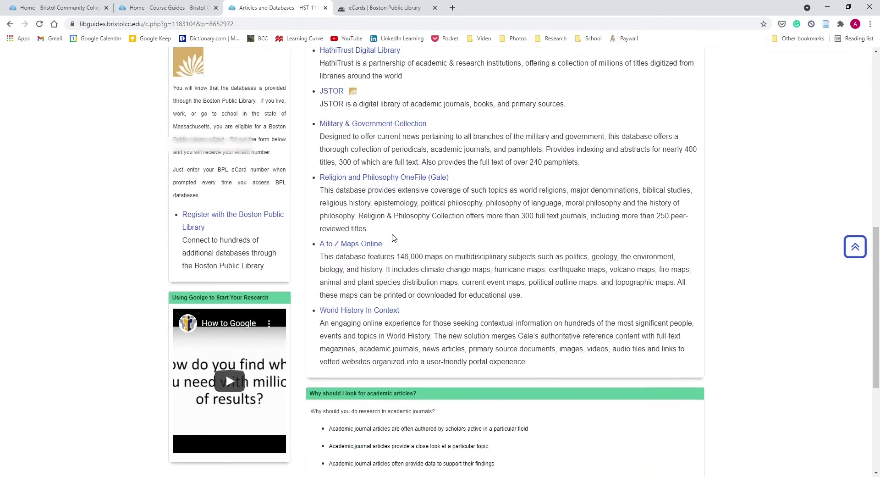
{"action": "scroll", "coordinate": [393, 237], "scroll_direction": "up", "scroll_amount": 1}
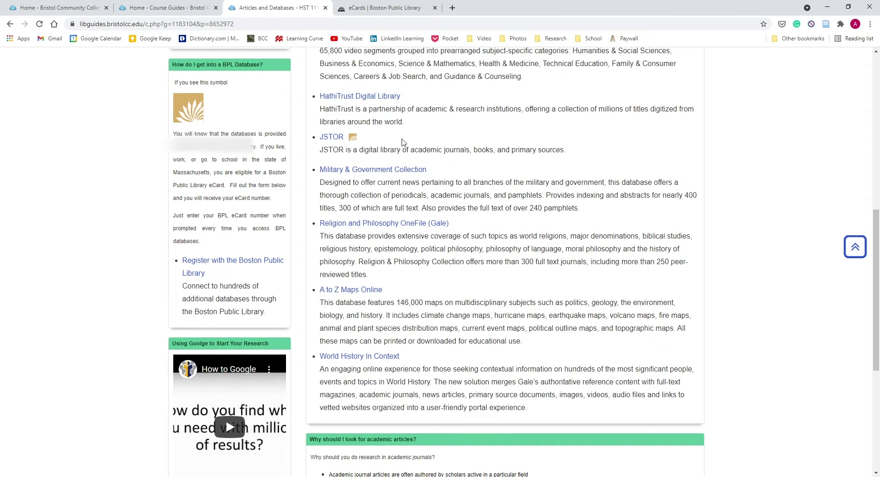
{"action": "left_click", "coordinate": [331, 137]}
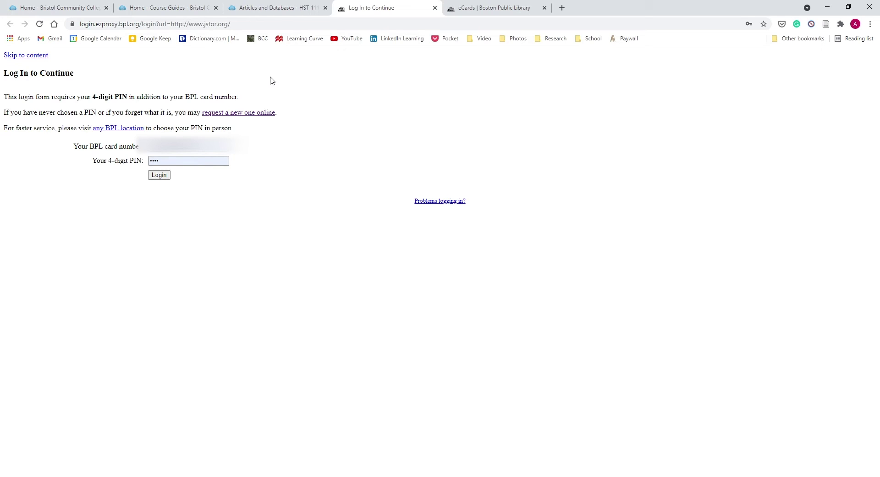
Return to the course guide and try its link to register with the Boston Public Library
{"action": "left_click", "coordinate": [284, 11]}
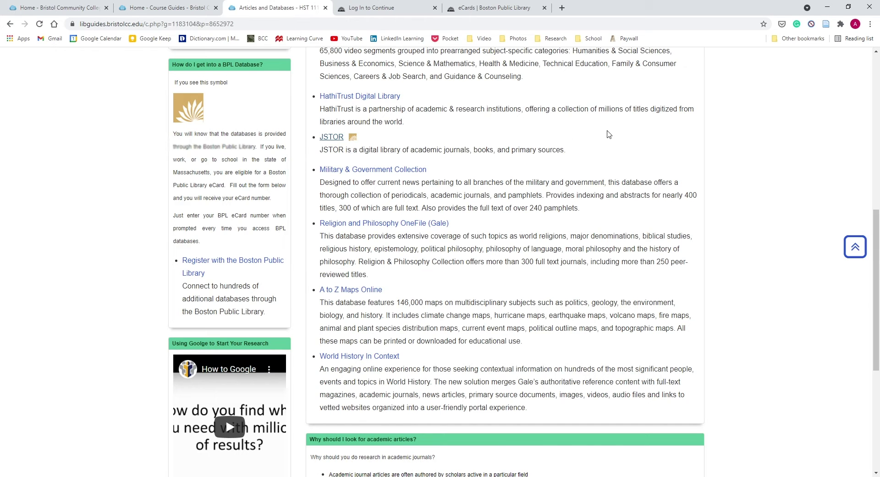
{"action": "scroll", "coordinate": [609, 133], "scroll_direction": "up", "scroll_amount": 9}
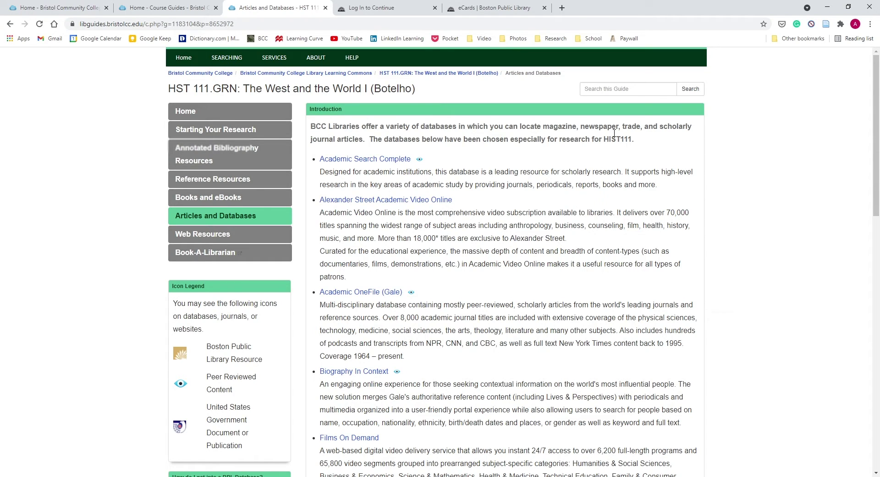
{"action": "scroll", "coordinate": [614, 193], "scroll_direction": "down", "scroll_amount": 8}
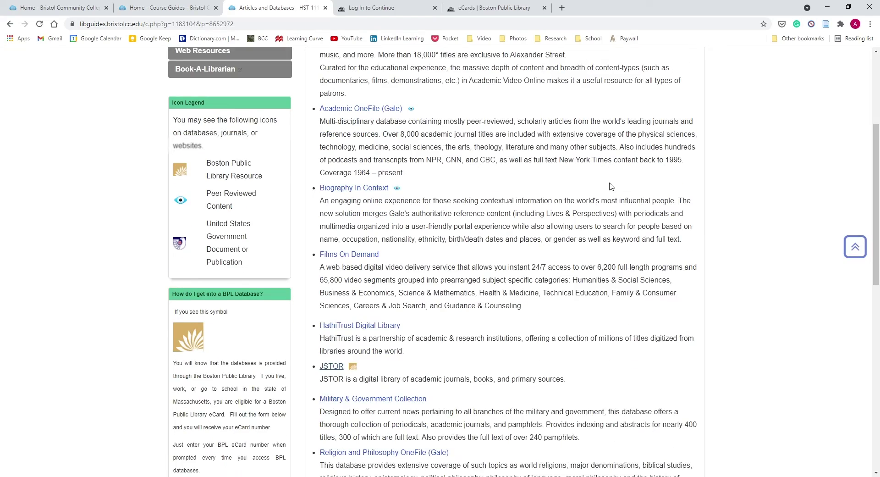
{"action": "scroll", "coordinate": [611, 183], "scroll_direction": "down", "scroll_amount": 2}
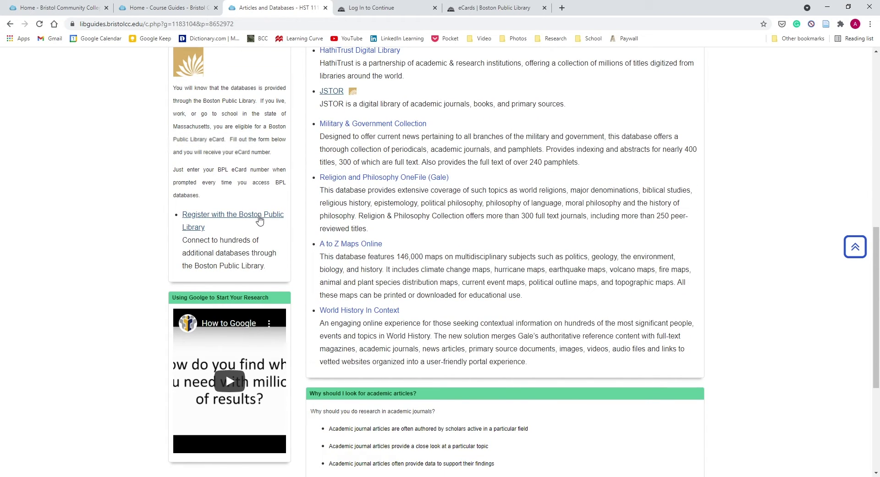
{"action": "left_click", "coordinate": [259, 218]}
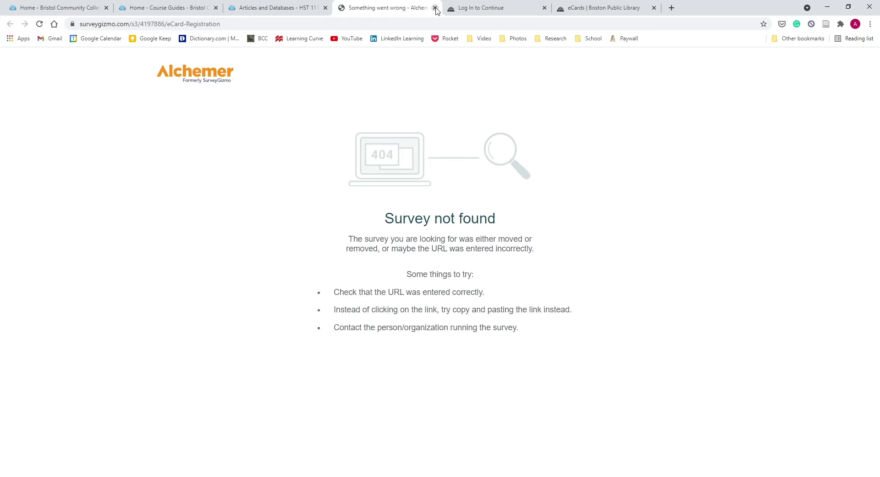
Switch to the Boston Public Library eCards page and open the form to register or renew an eCard
{"action": "left_click", "coordinate": [590, 4]}
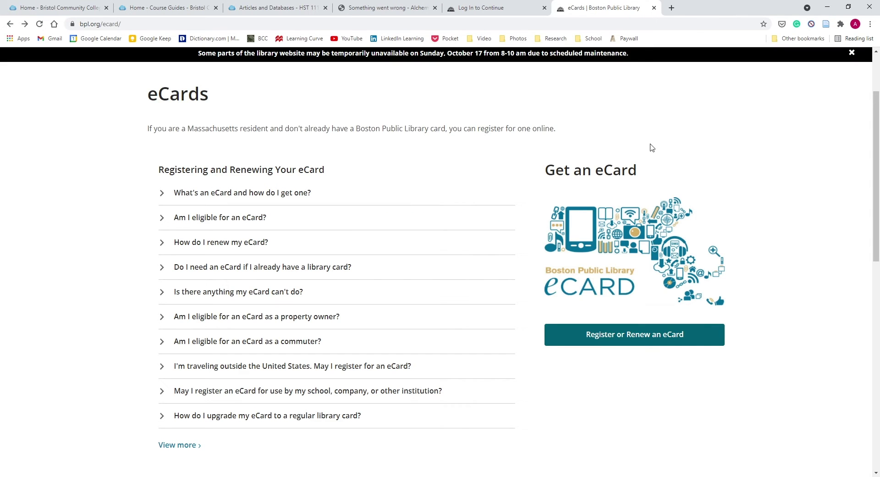
{"action": "scroll", "coordinate": [648, 140], "scroll_direction": "down", "scroll_amount": 2}
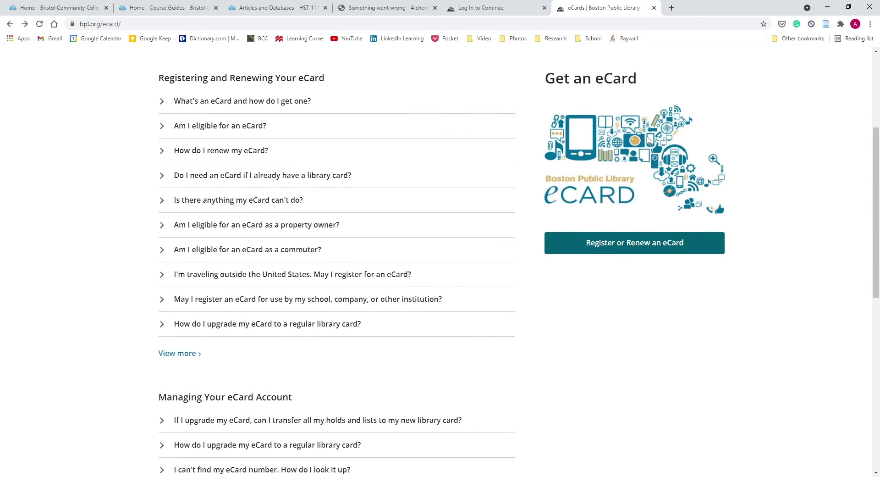
{"action": "left_click", "coordinate": [637, 251]}
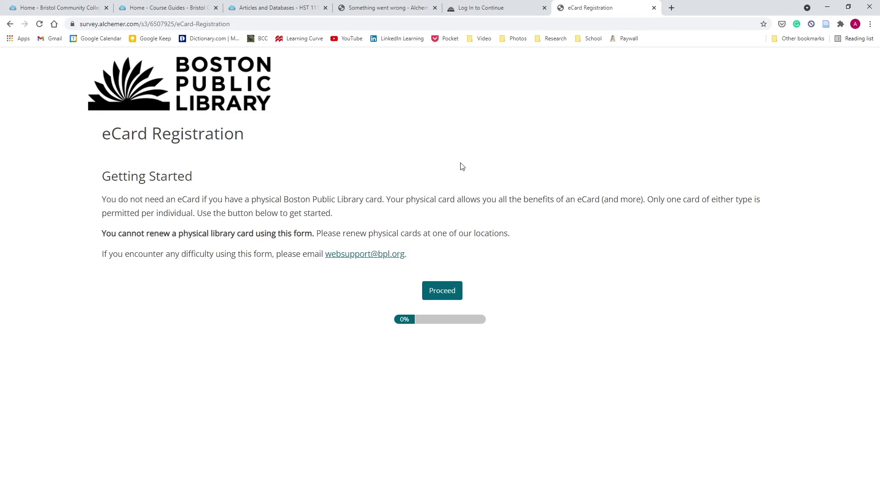
Start the eCard registration, answer Yes to primary residence in Massachusetts, and proceed to the contact information form
{"action": "left_click", "coordinate": [447, 291]}
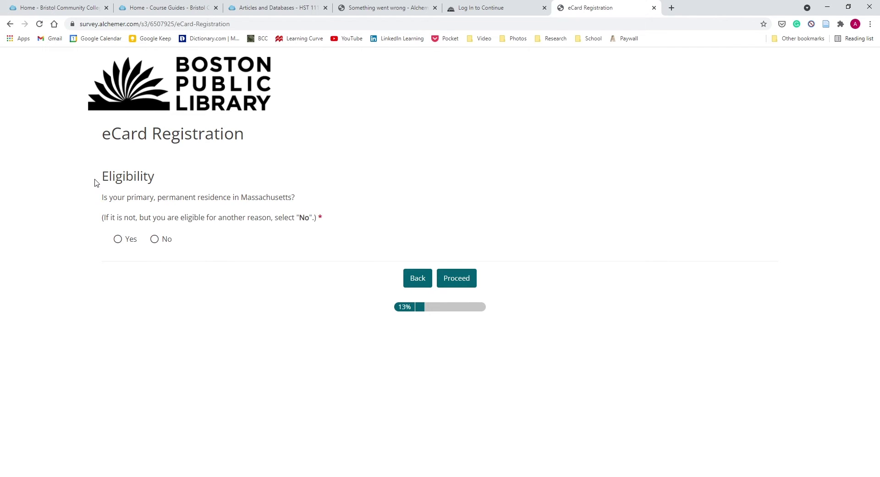
{"action": "left_click", "coordinate": [118, 239]}
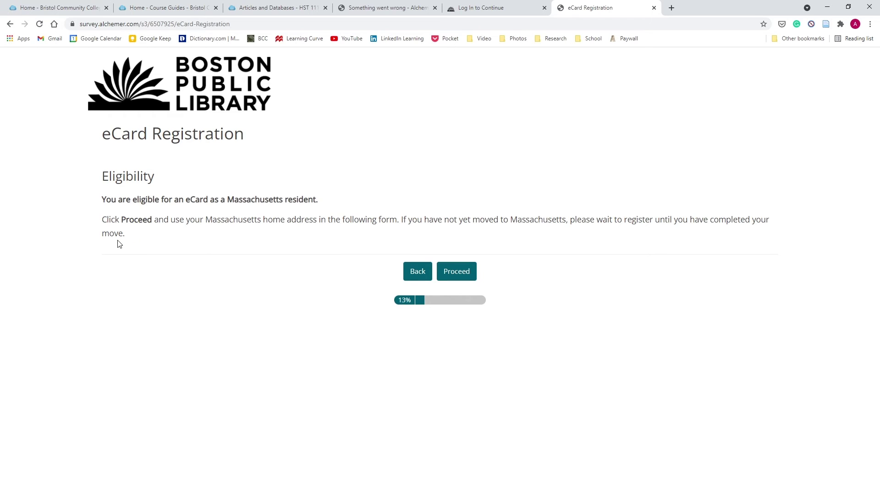
{"action": "left_click", "coordinate": [469, 273]}
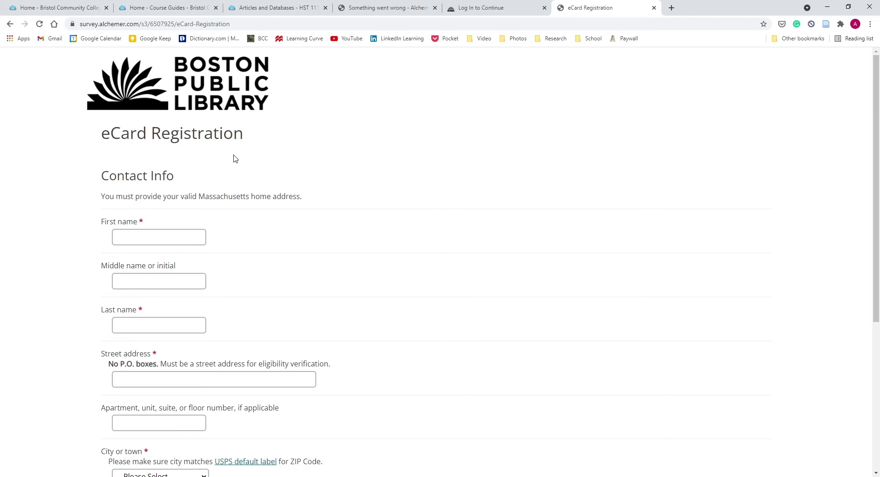
Review the fields of the eCard registration's contact information form
{"action": "scroll", "coordinate": [233, 163], "scroll_direction": "down", "scroll_amount": 2}
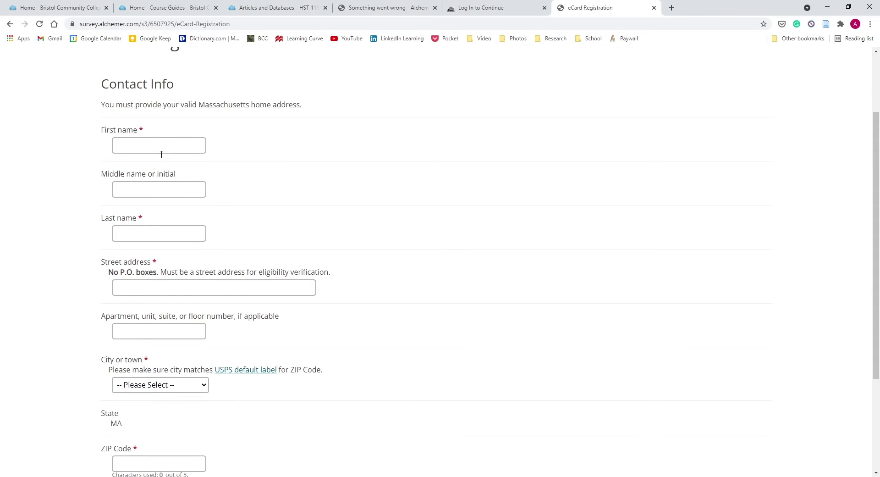
{"action": "scroll", "coordinate": [161, 155], "scroll_direction": "down", "scroll_amount": 2}
{"action": "scroll", "coordinate": [139, 183], "scroll_direction": "down", "scroll_amount": 1}
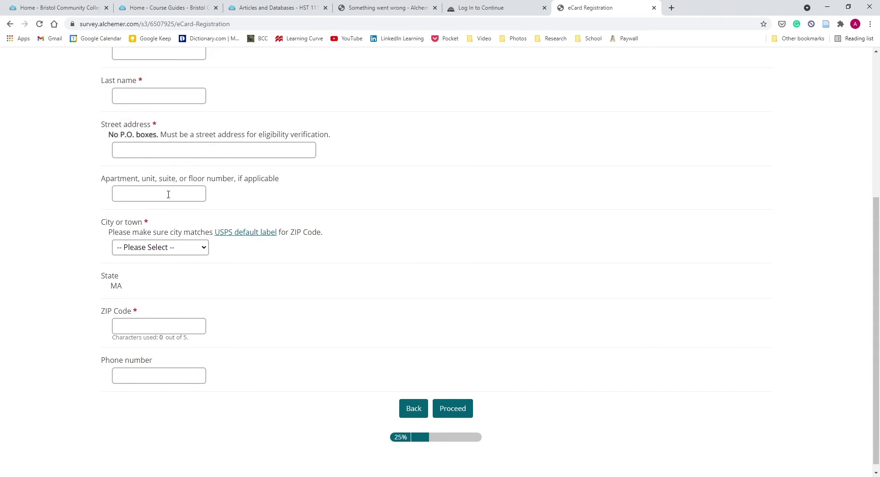
{"action": "scroll", "coordinate": [207, 207], "scroll_direction": "down", "scroll_amount": 1}
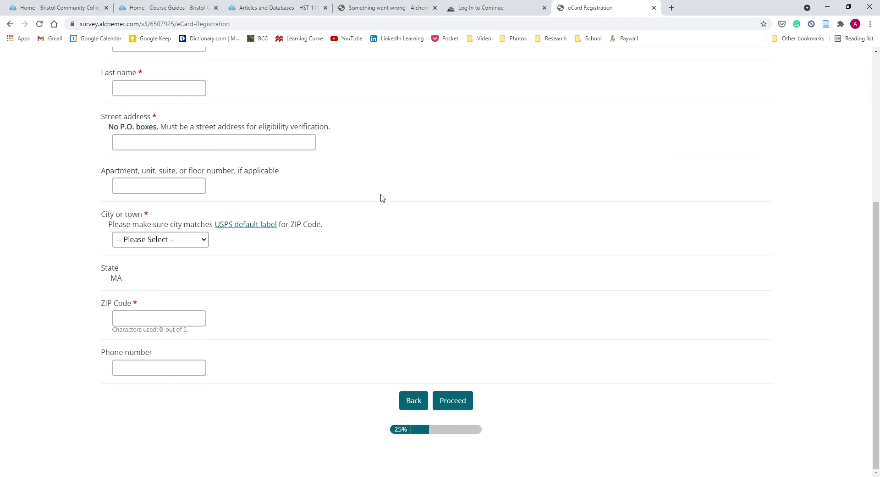
{"action": "scroll", "coordinate": [408, 219], "scroll_direction": "up", "scroll_amount": 5}
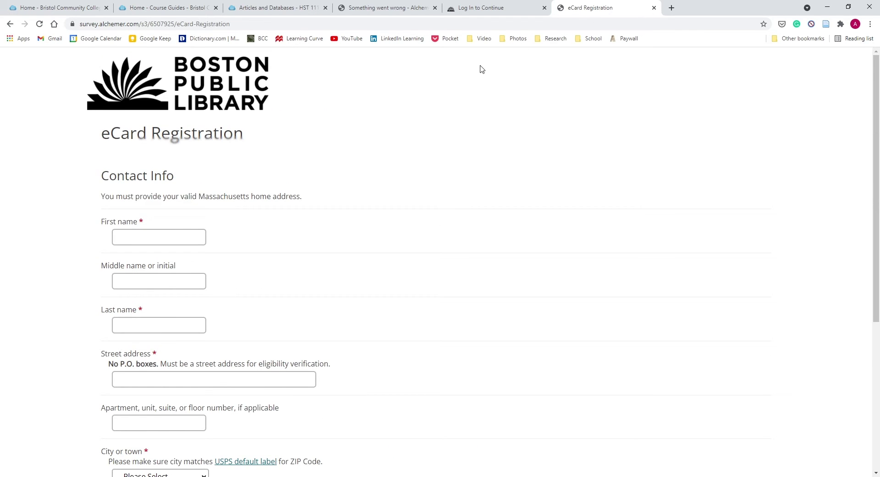
Open JSTOR from the course guide's database list and log in with the prefilled library card number and PIN
{"action": "left_click", "coordinate": [478, 8]}
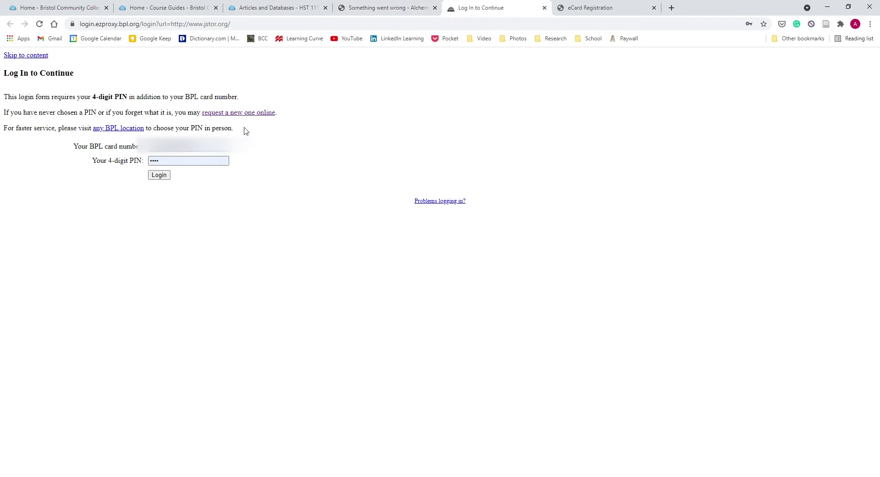
{"action": "left_click", "coordinate": [271, 6]}
{"action": "scroll", "coordinate": [326, 174], "scroll_direction": "up", "scroll_amount": 3}
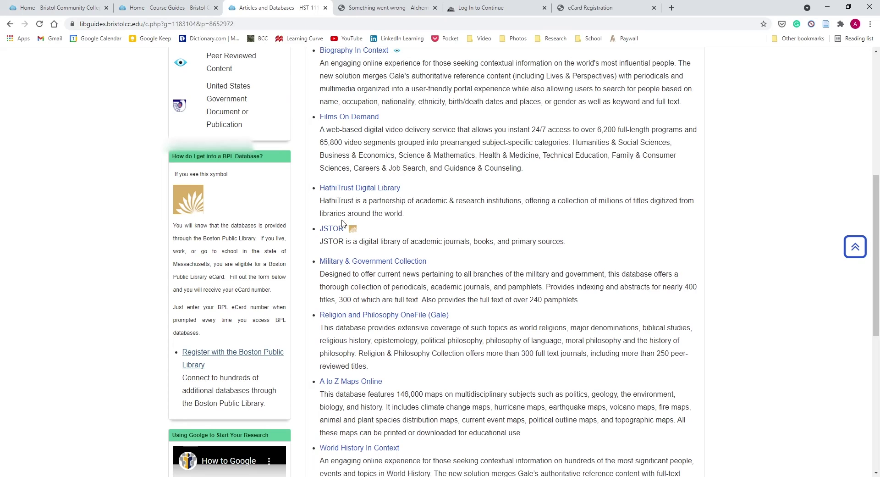
{"action": "left_click", "coordinate": [331, 235]}
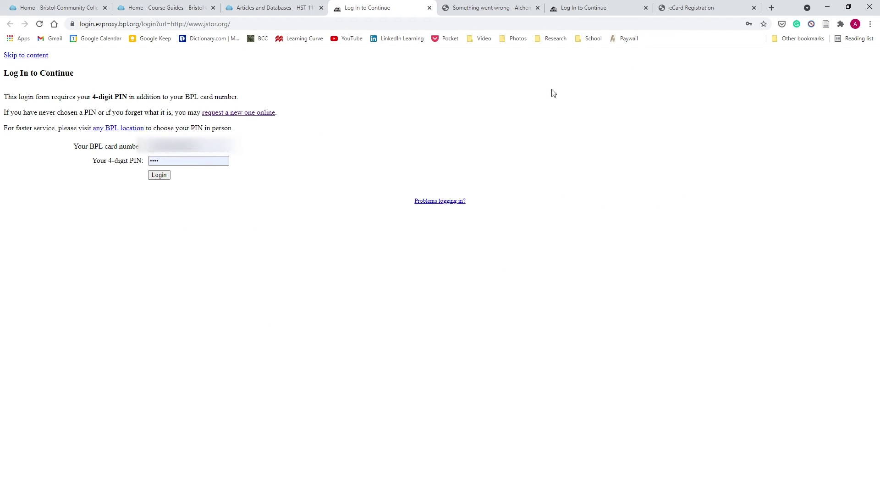
{"action": "left_click", "coordinate": [166, 180]}
{"action": "left_click", "coordinate": [166, 180]}
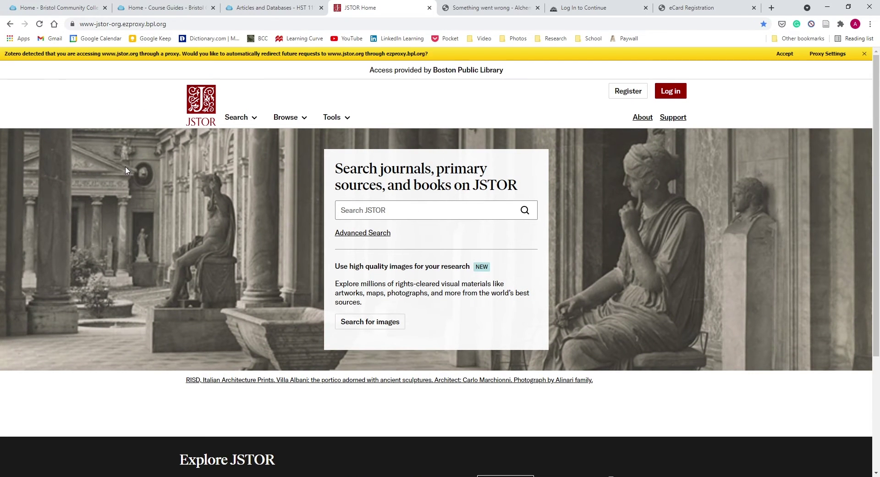
Open JSTOR's advanced search and enter "black death" as the keyword, combined by AND with "Jews" as the second keyword
{"action": "left_click", "coordinate": [375, 233]}
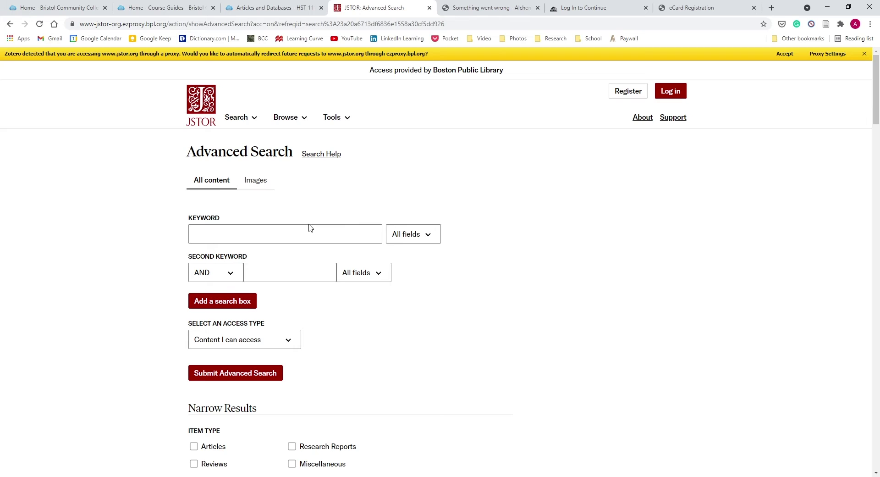
{"action": "scroll", "coordinate": [279, 171], "scroll_direction": "down", "scroll_amount": 1}
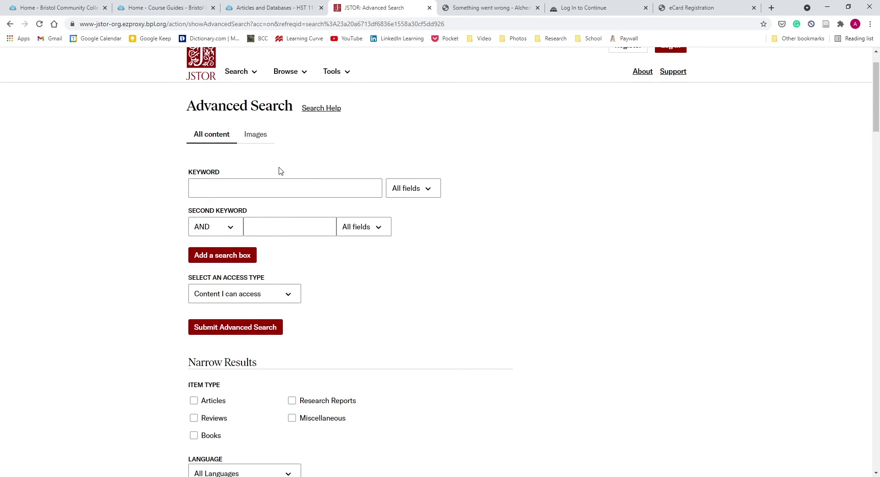
{"action": "left_click", "coordinate": [266, 189]}
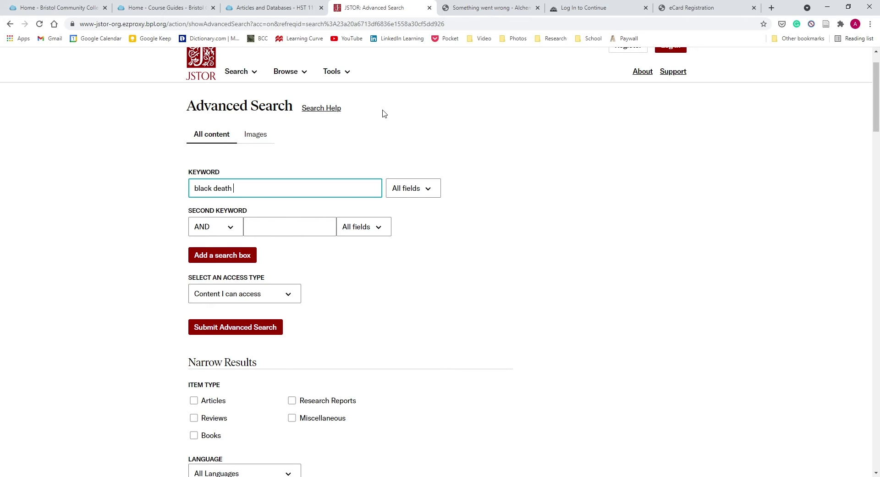
{"action": "left_click", "coordinate": [327, 231]}
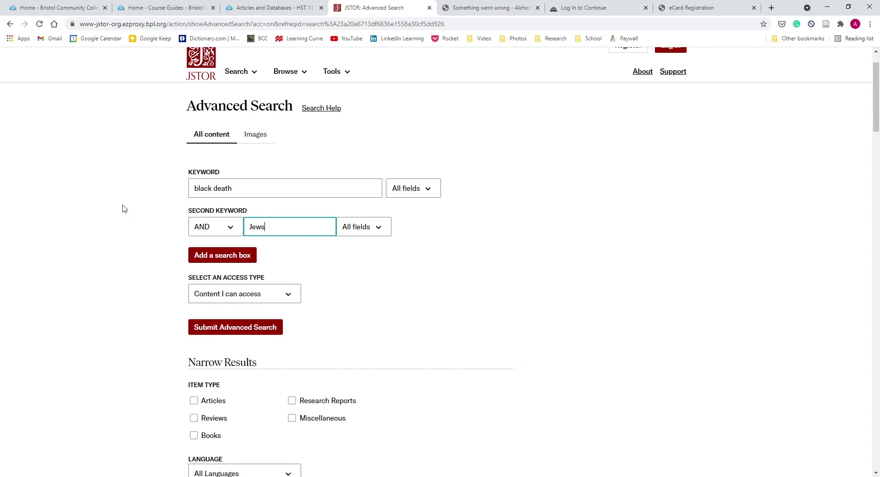
{"action": "scroll", "coordinate": [122, 209], "scroll_direction": "down", "scroll_amount": 1}
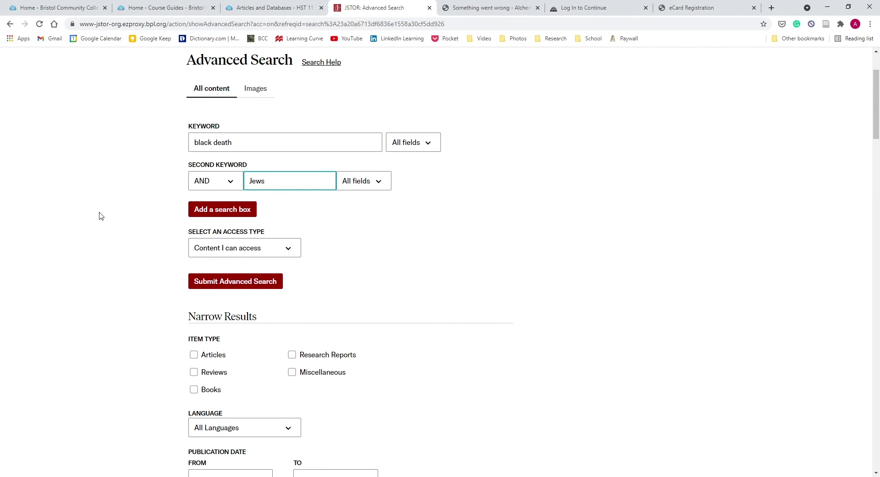
{"action": "left_click", "coordinate": [220, 207]}
{"action": "left_click", "coordinate": [236, 186]}
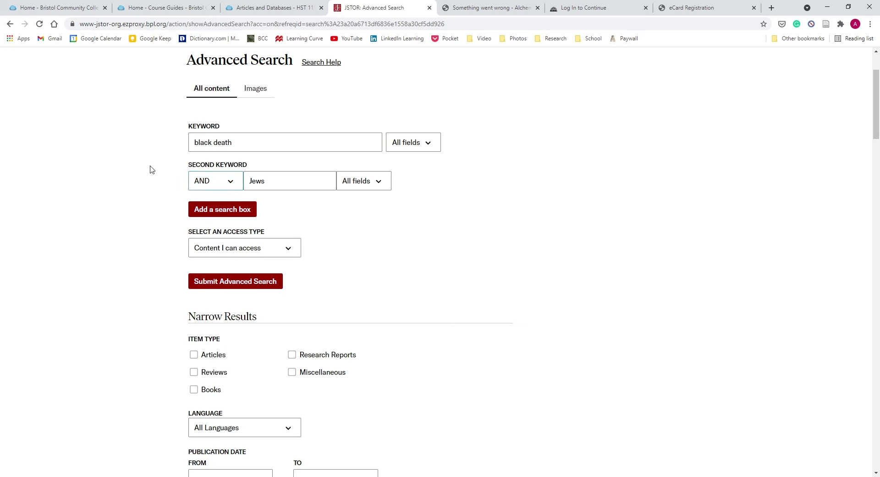
Limit the item type to Articles and submit the advanced search
{"action": "scroll", "coordinate": [151, 163], "scroll_direction": "down", "scroll_amount": 1}
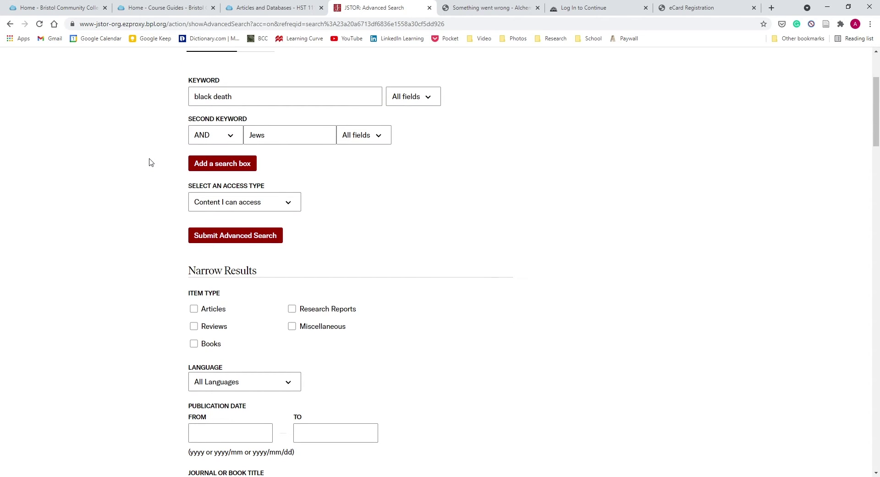
{"action": "scroll", "coordinate": [147, 162], "scroll_direction": "down", "scroll_amount": 1}
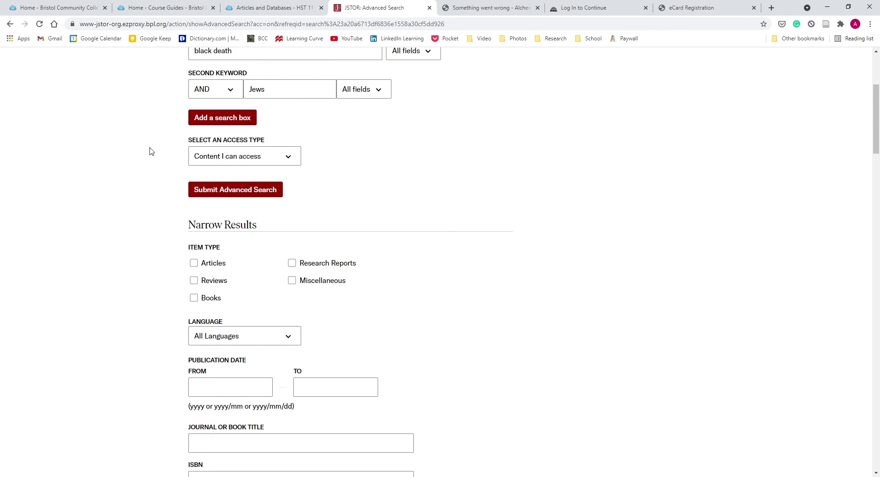
{"action": "scroll", "coordinate": [152, 151], "scroll_direction": "down", "scroll_amount": 1}
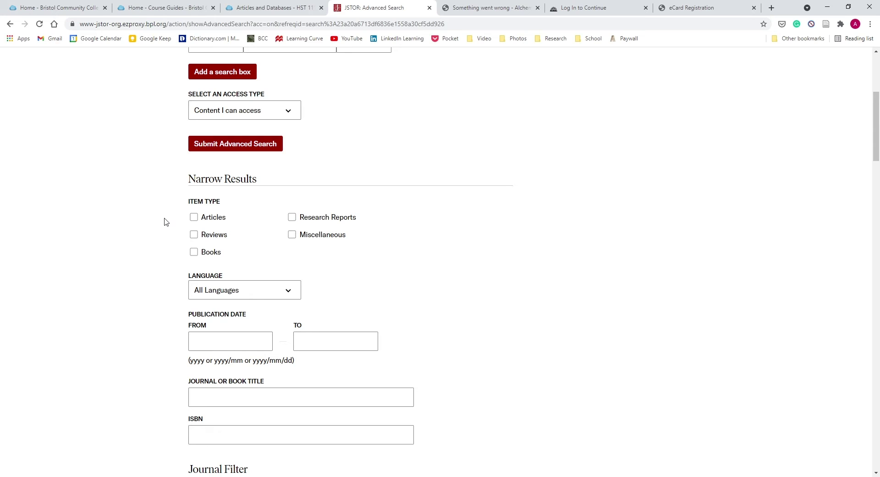
{"action": "left_click", "coordinate": [196, 218]}
{"action": "scroll", "coordinate": [431, 150], "scroll_direction": "up", "scroll_amount": 3}
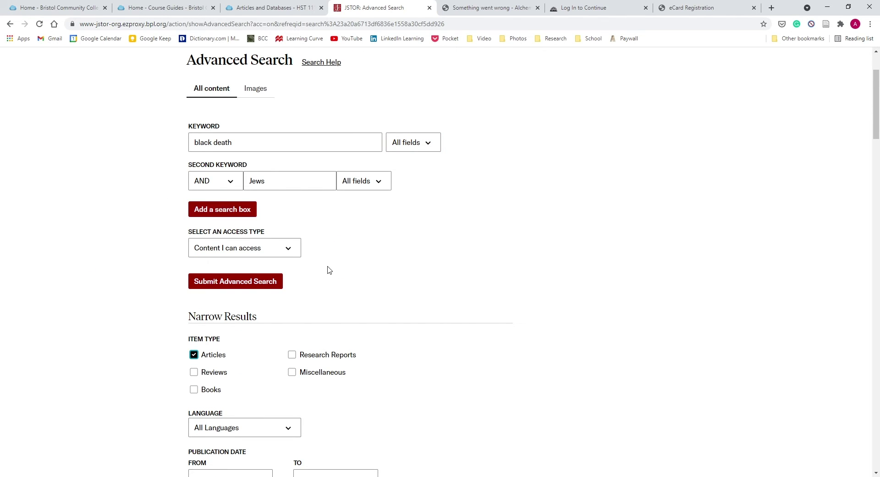
{"action": "left_click", "coordinate": [260, 284]}
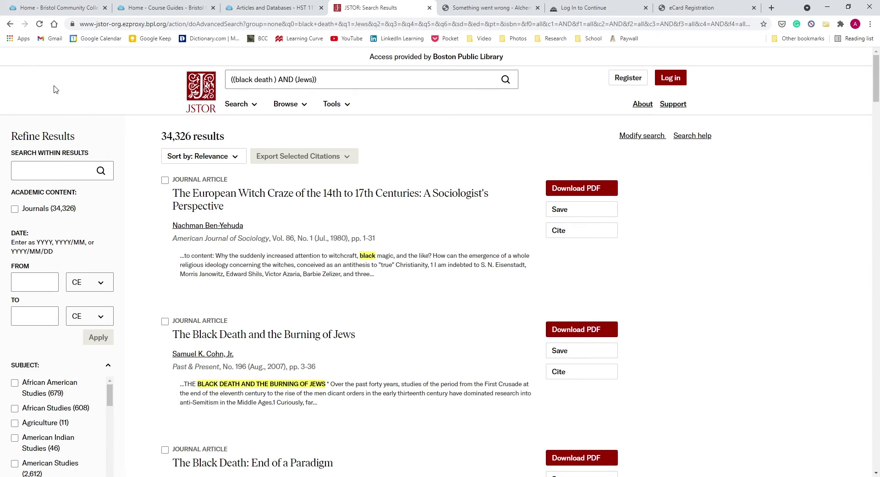
Look through the journal articles in the search results and their access options
{"action": "scroll", "coordinate": [138, 175], "scroll_direction": "down", "scroll_amount": 1}
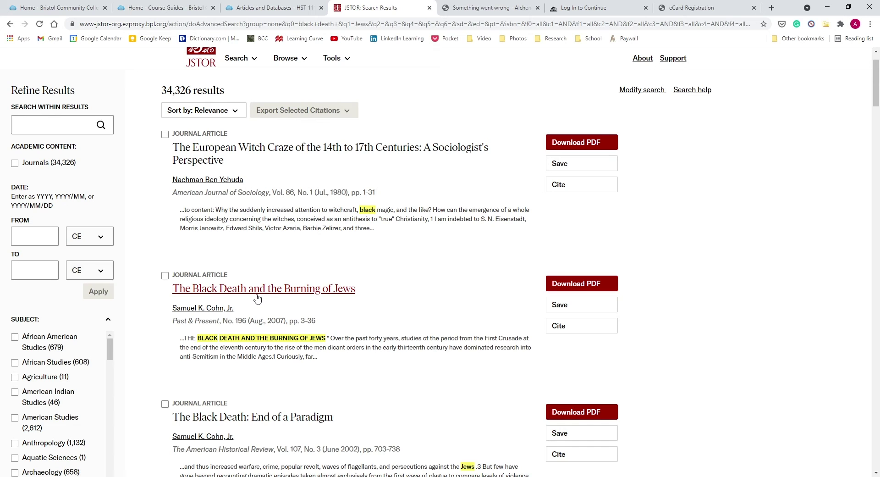
{"action": "scroll", "coordinate": [584, 206], "scroll_direction": "down", "scroll_amount": 1}
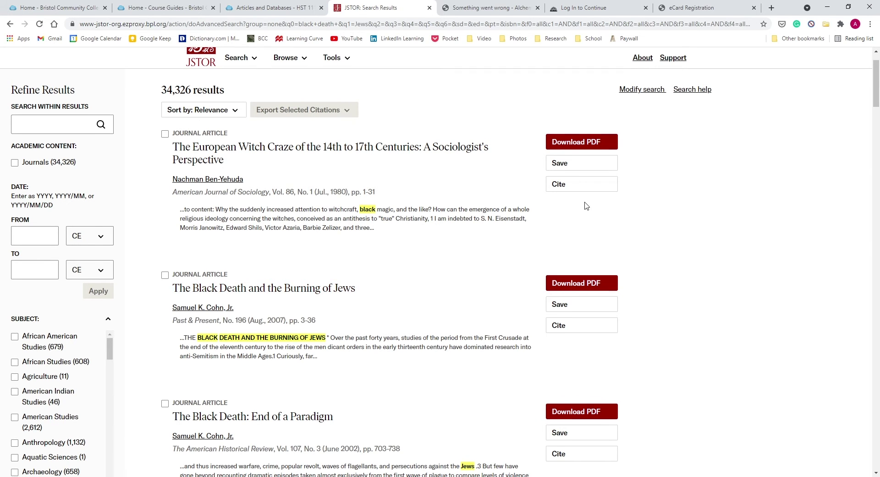
{"action": "scroll", "coordinate": [378, 225], "scroll_direction": "down", "scroll_amount": 2}
{"action": "scroll", "coordinate": [377, 220], "scroll_direction": "down", "scroll_amount": 3}
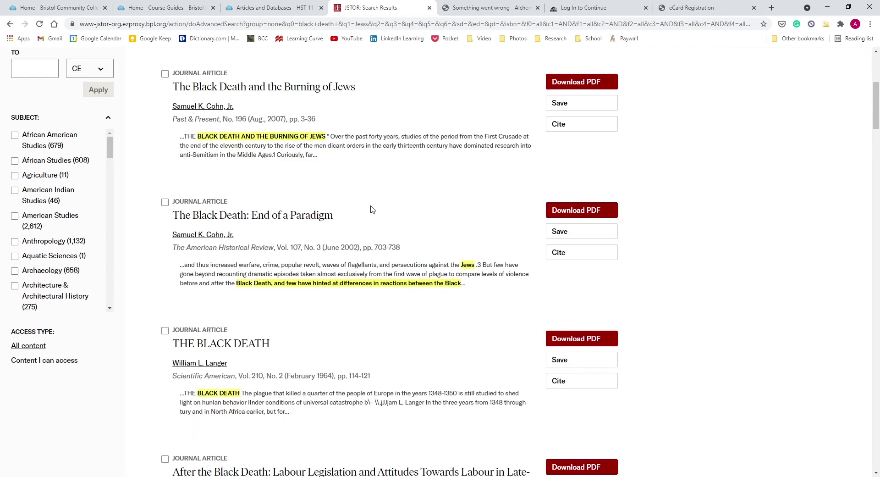
{"action": "scroll", "coordinate": [375, 210], "scroll_direction": "down", "scroll_amount": 7}
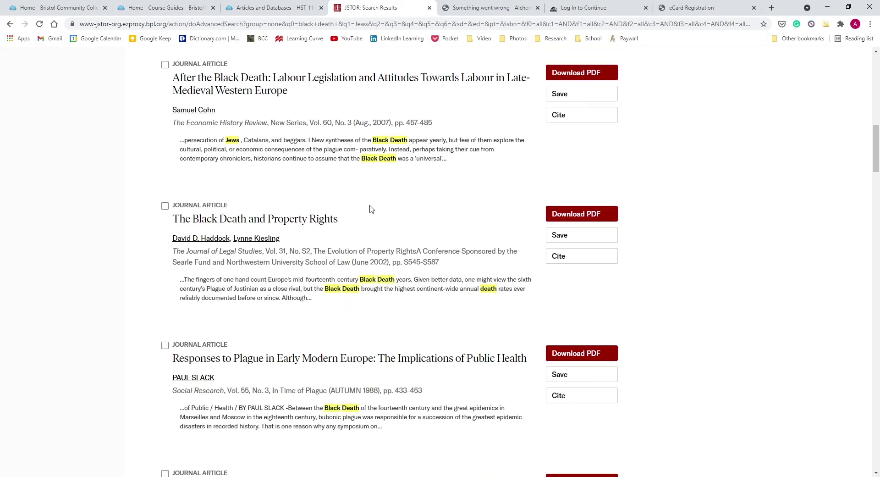
{"action": "scroll", "coordinate": [371, 209], "scroll_direction": "down", "scroll_amount": 8}
{"action": "scroll", "coordinate": [372, 209], "scroll_direction": "up", "scroll_amount": 13}
{"action": "scroll", "coordinate": [371, 209], "scroll_direction": "up", "scroll_amount": 6}
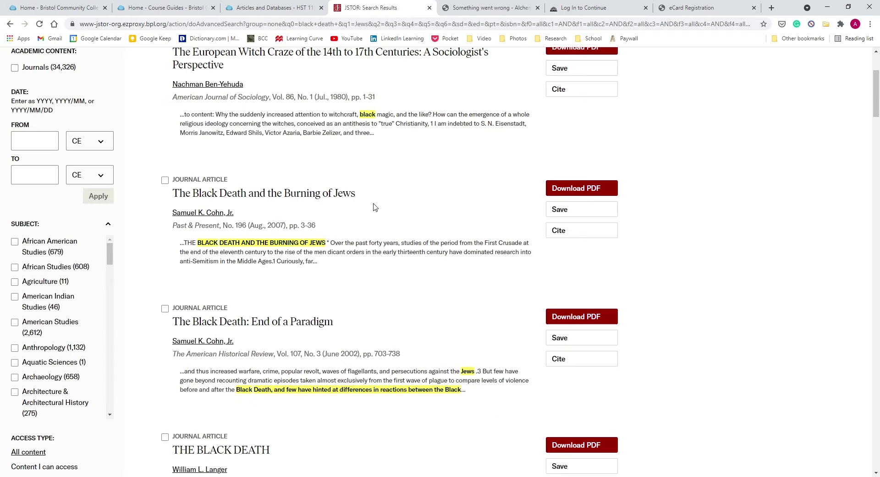
{"action": "scroll", "coordinate": [393, 175], "scroll_direction": "up", "scroll_amount": 2}
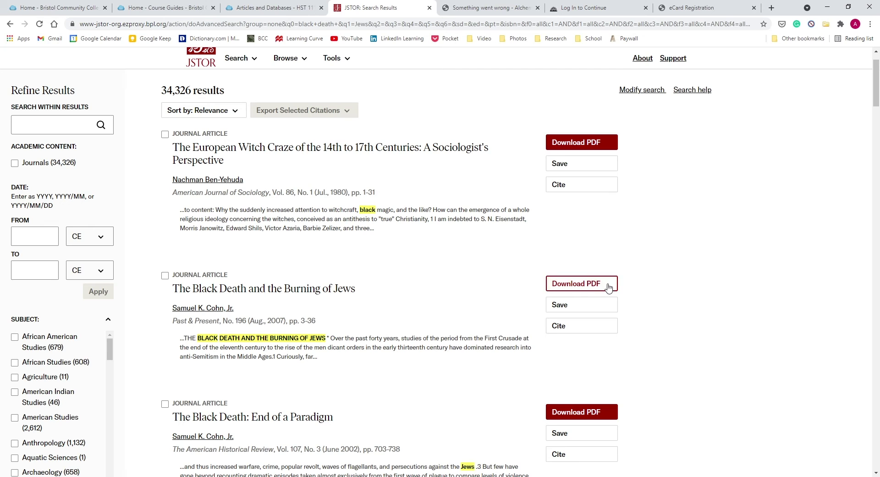
Copy the MLA citation for "The Black Death and the Burning of Jews" and close the citation window
{"action": "left_click", "coordinate": [605, 329]}
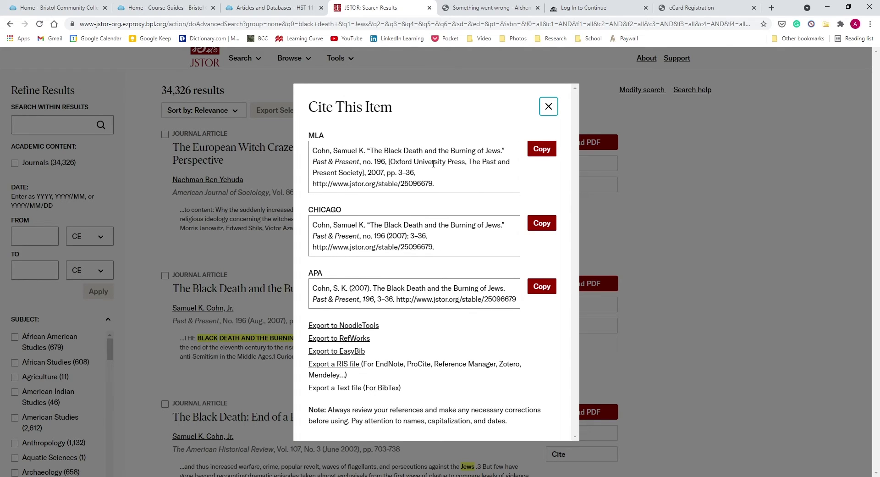
{"action": "left_click", "coordinate": [548, 147]}
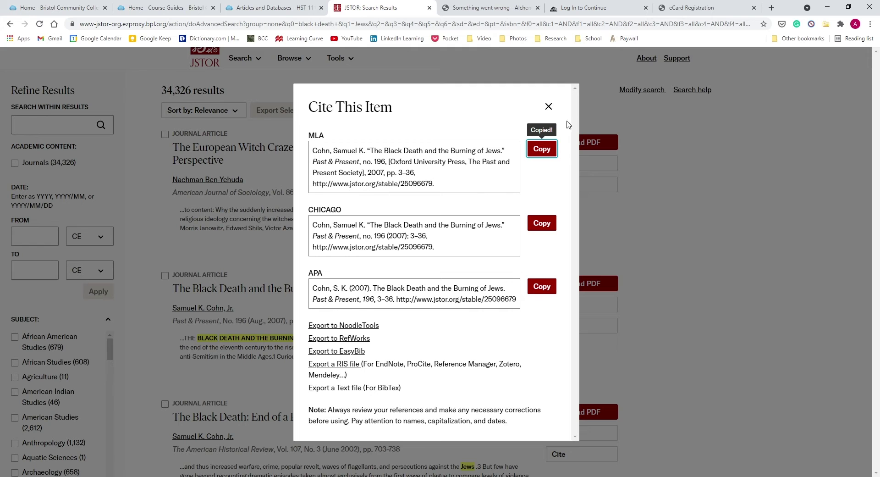
{"action": "left_click", "coordinate": [548, 106]}
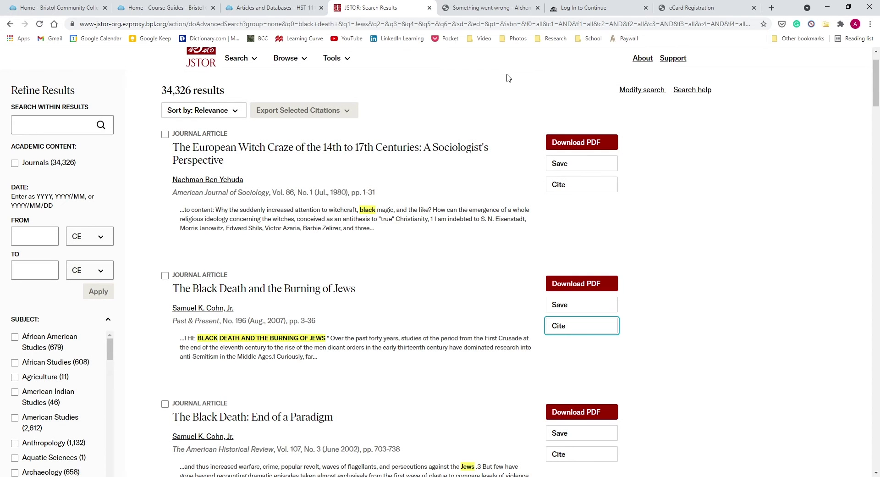
Download the PDF of "The Black Death and the Burning of Jews", accepting JSTOR's terms and conditions
{"action": "scroll", "coordinate": [506, 79], "scroll_direction": "down", "scroll_amount": 2}
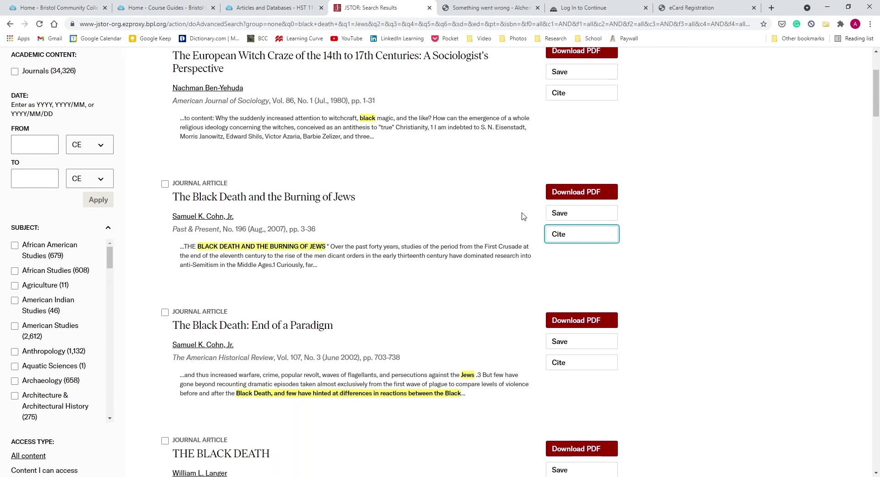
{"action": "left_click", "coordinate": [594, 192]}
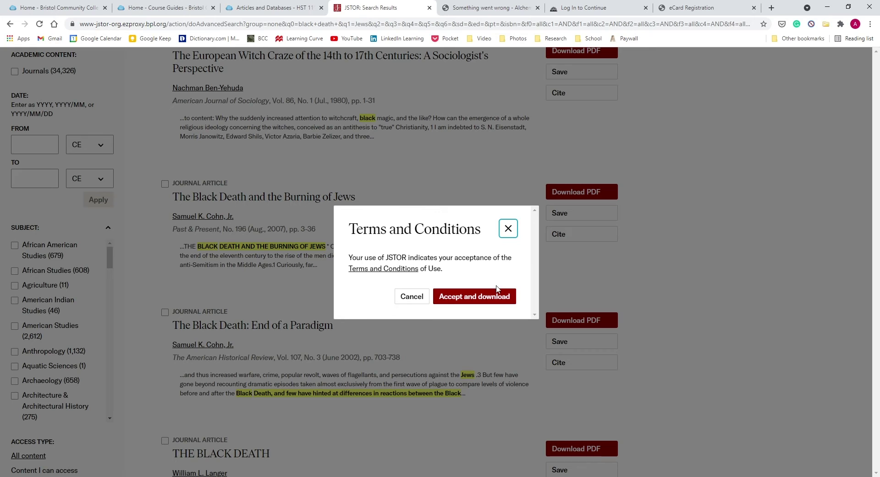
{"action": "left_click", "coordinate": [499, 300]}
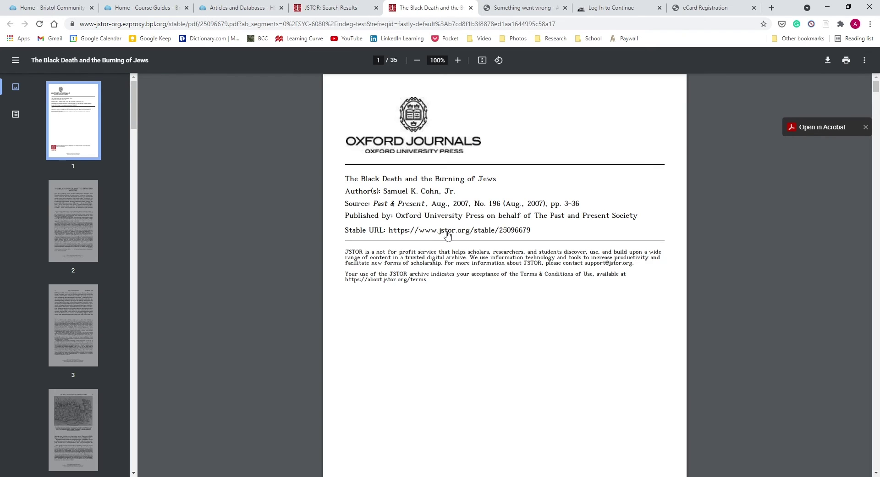
Skim the opening pages of the article PDF and return to its cover page
{"action": "scroll", "coordinate": [444, 160], "scroll_direction": "down", "scroll_amount": 5}
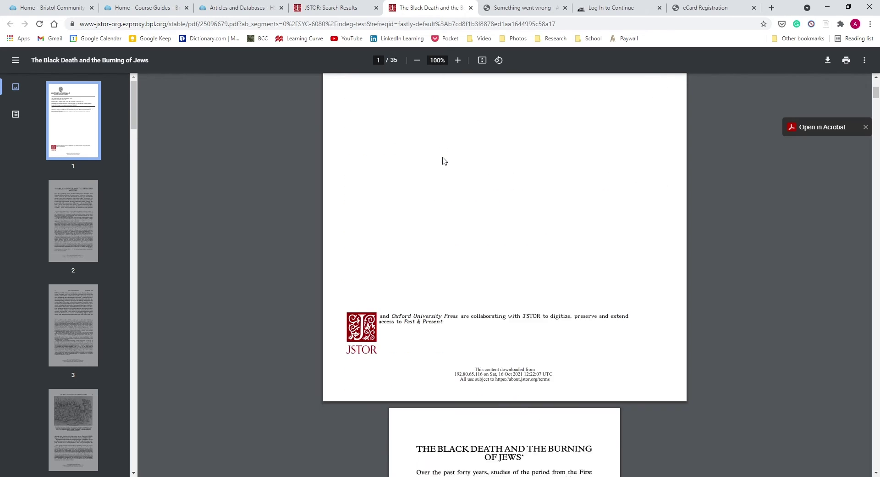
{"action": "scroll", "coordinate": [444, 160], "scroll_direction": "down", "scroll_amount": 4}
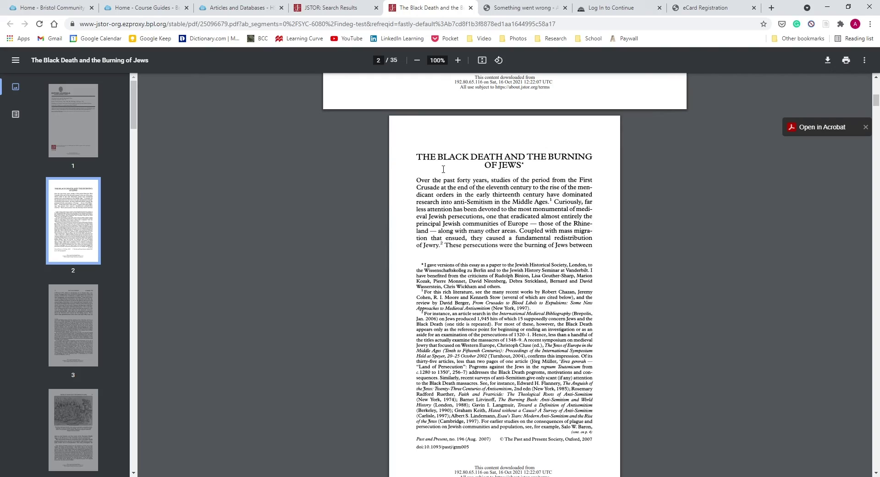
{"action": "scroll", "coordinate": [442, 166], "scroll_direction": "down", "scroll_amount": 6}
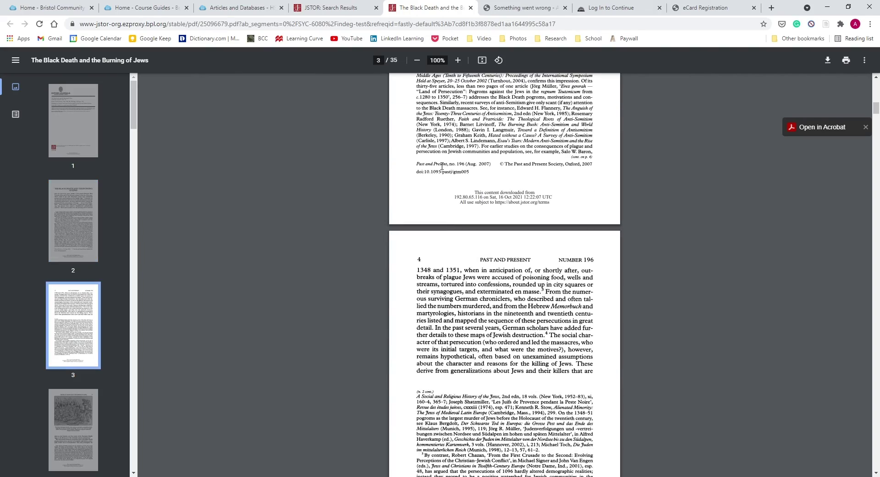
{"action": "scroll", "coordinate": [442, 167], "scroll_direction": "down", "scroll_amount": 5}
{"action": "scroll", "coordinate": [442, 165], "scroll_direction": "down", "scroll_amount": 1}
{"action": "scroll", "coordinate": [442, 165], "scroll_direction": "up", "scroll_amount": 20}
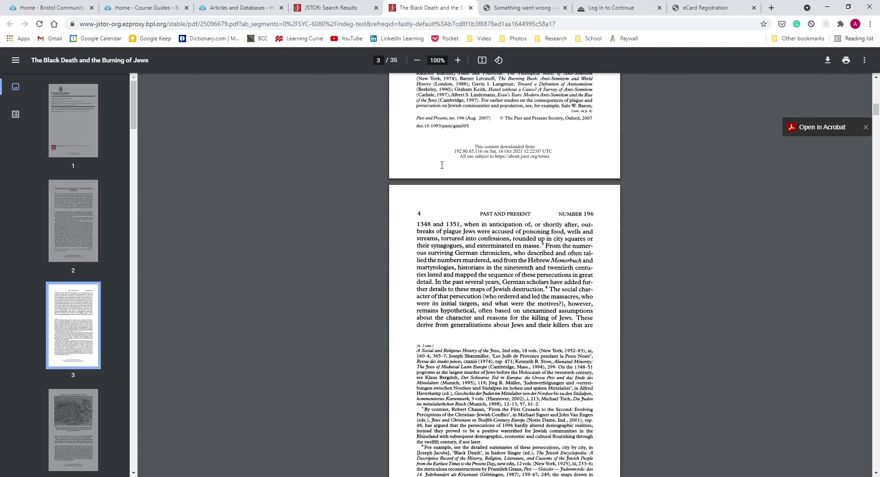
{"action": "scroll", "coordinate": [442, 165], "scroll_direction": "up", "scroll_amount": 4}
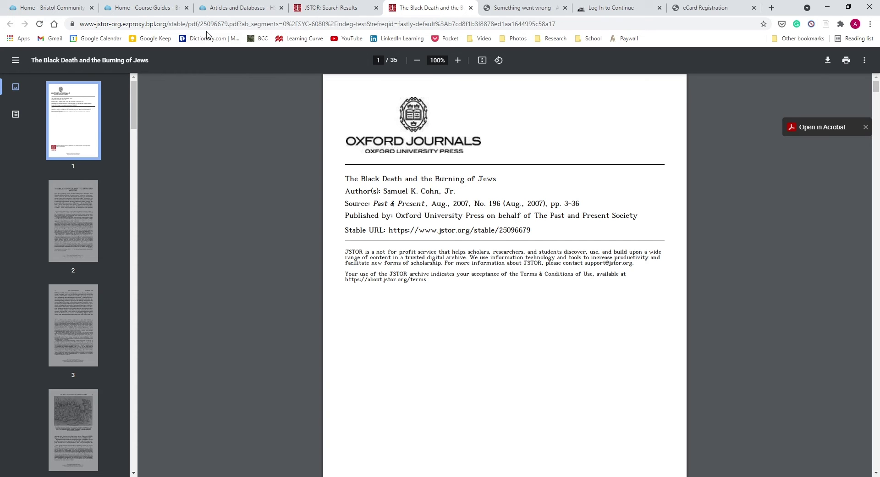
Return to the course guide's Articles and Databases page and view the start of its database list
{"action": "left_click", "coordinate": [218, 6]}
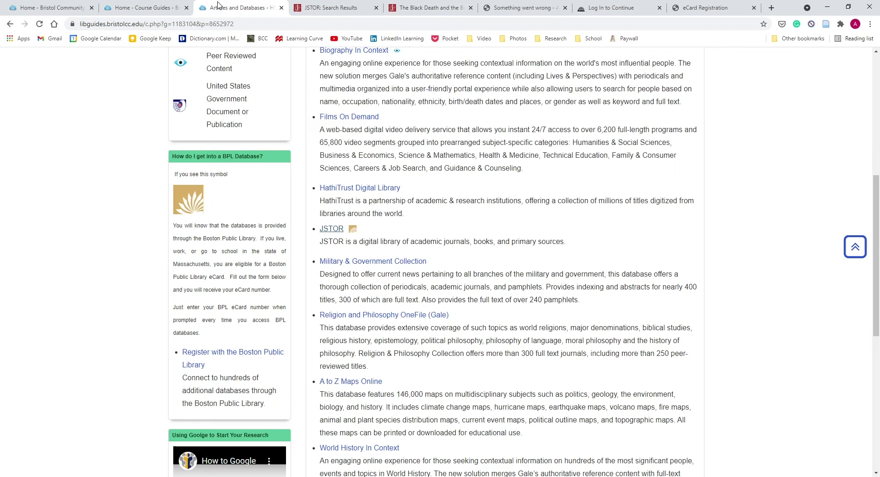
{"action": "scroll", "coordinate": [541, 190], "scroll_direction": "up", "scroll_amount": 4}
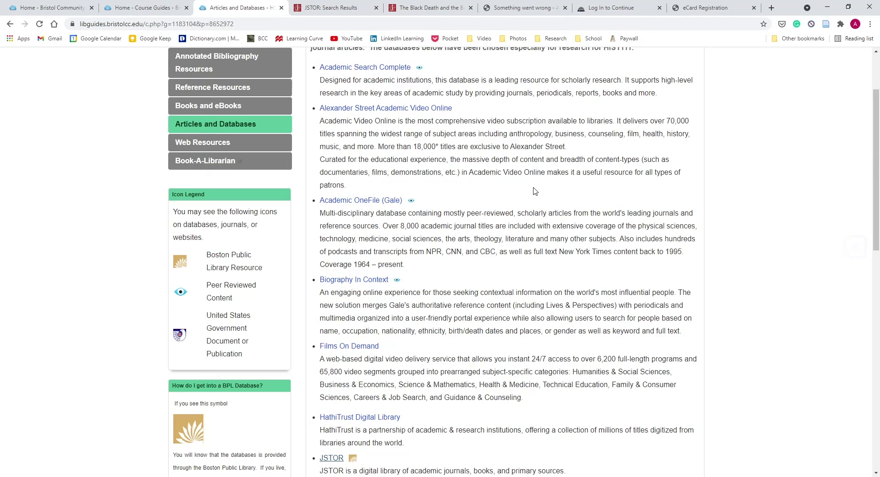
{"action": "scroll", "coordinate": [539, 188], "scroll_direction": "up", "scroll_amount": 2}
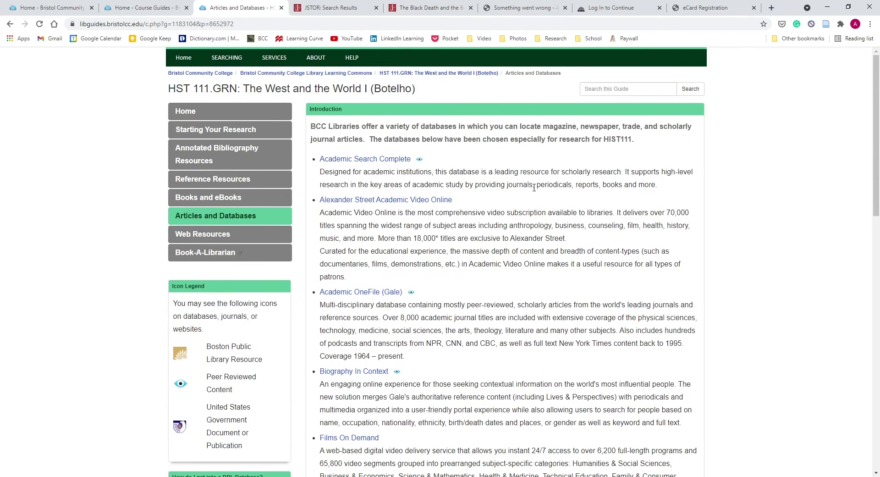
Open the Academic Search Complete database from the course guide and switch to its advanced search
{"action": "left_click", "coordinate": [388, 163]}
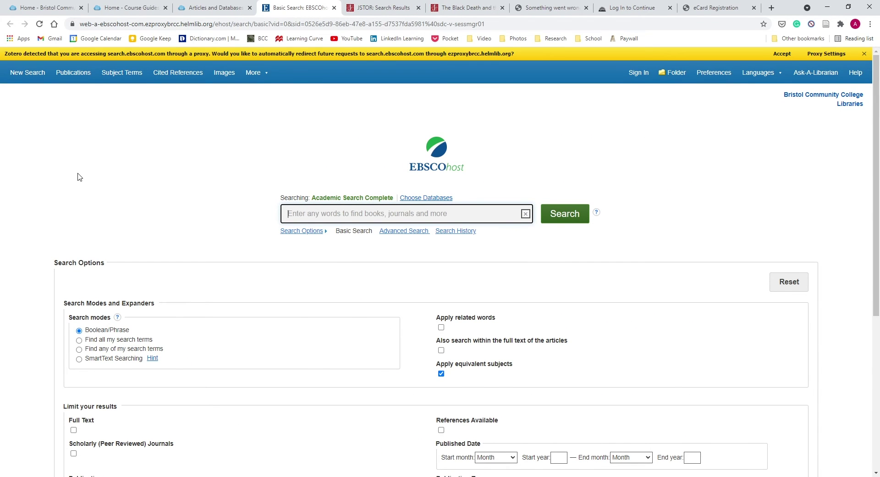
{"action": "scroll", "coordinate": [79, 177], "scroll_direction": "down", "scroll_amount": 1}
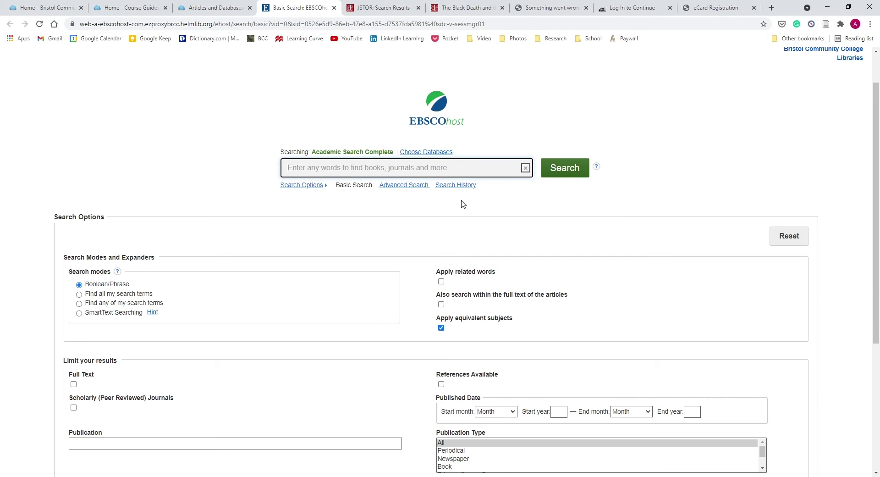
{"action": "left_click", "coordinate": [422, 188]}
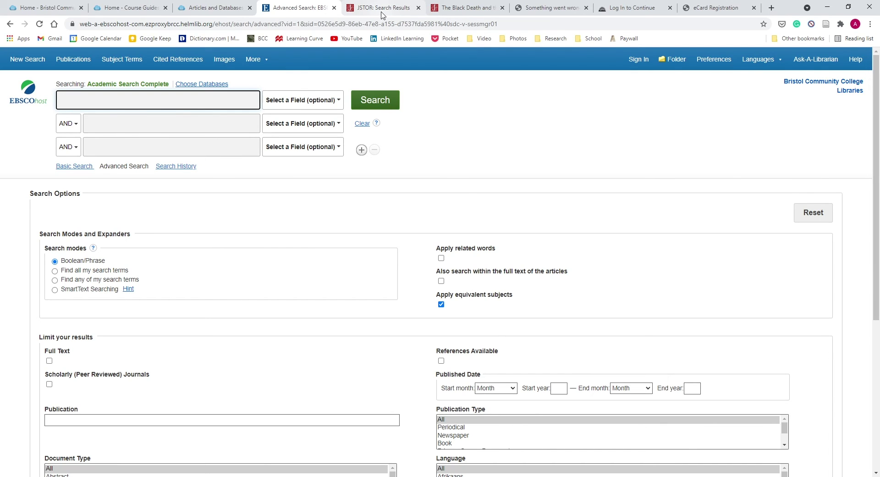
Enter "black death" as the first search term and "jews" as the second, combined with AND
{"action": "type", "text": "black"}
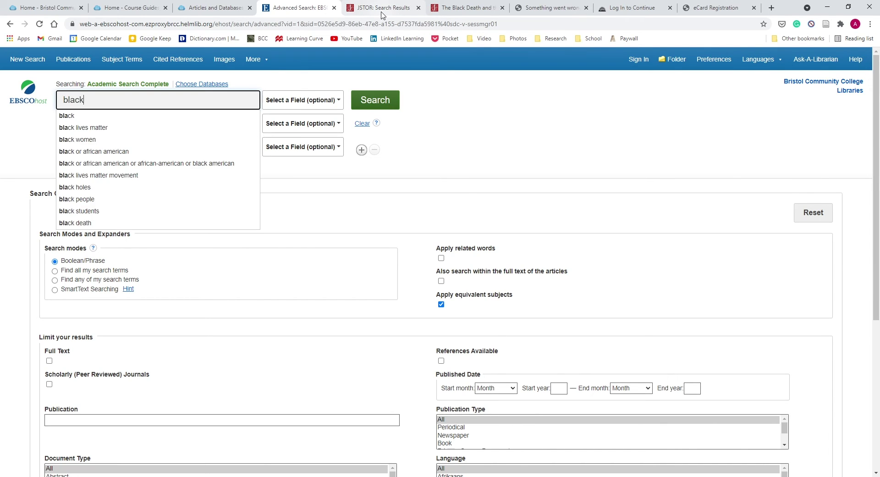
{"action": "type", "text": " death"}
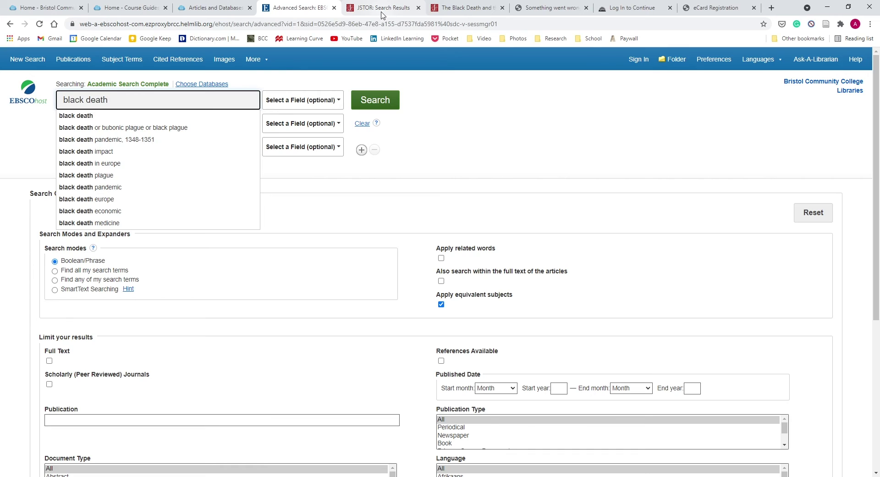
{"action": "left_click", "coordinate": [495, 118]}
{"action": "left_click", "coordinate": [190, 129]}
{"action": "type", "text": "bub"}
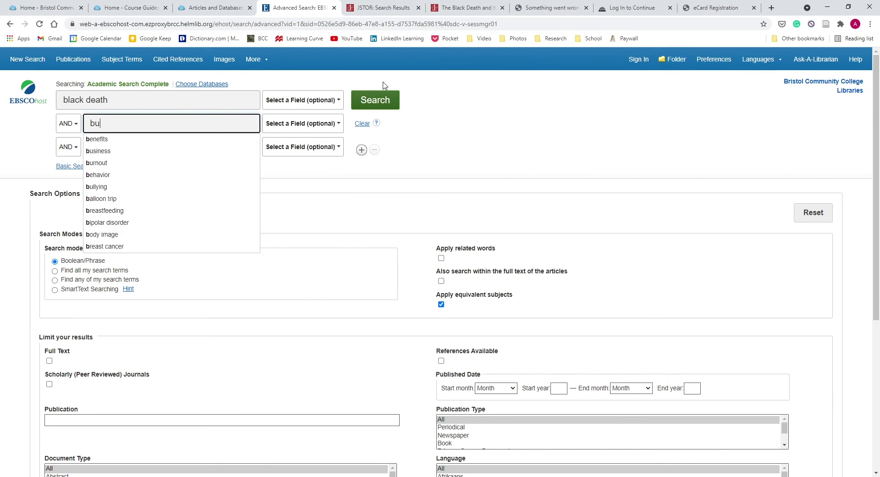
{"action": "key", "text": "BackSpace"}
{"action": "key", "text": "BackSpace"}
{"action": "key", "text": "BackSpace"}
{"action": "type", "text": "jews"}
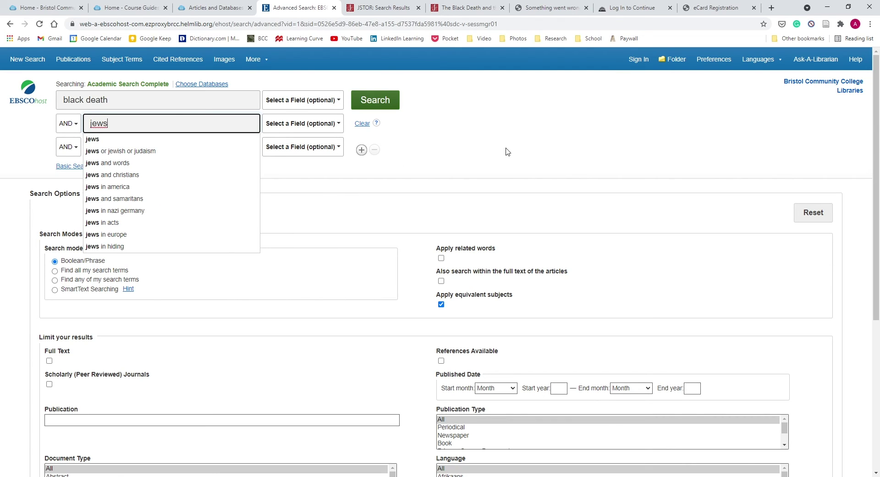
{"action": "left_click", "coordinate": [589, 148]}
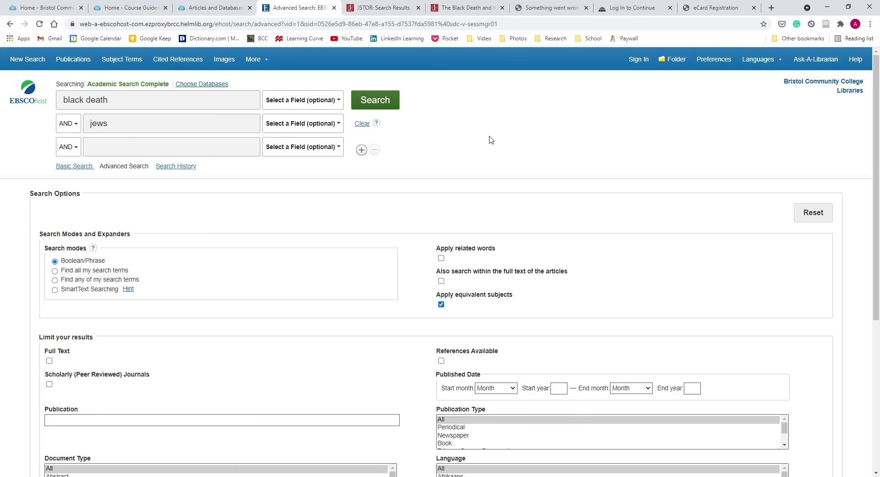
Limit the results to Scholarly (Peer Reviewed) Journals and run the search
{"action": "scroll", "coordinate": [486, 135], "scroll_direction": "down", "scroll_amount": 1}
{"action": "scroll", "coordinate": [504, 124], "scroll_direction": "down", "scroll_amount": 1}
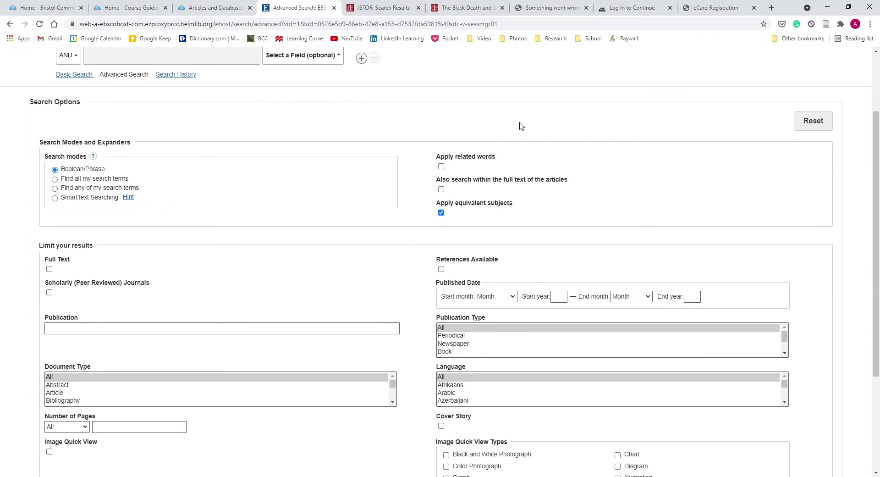
{"action": "left_click", "coordinate": [49, 294]}
{"action": "scroll", "coordinate": [386, 170], "scroll_direction": "up", "scroll_amount": 2}
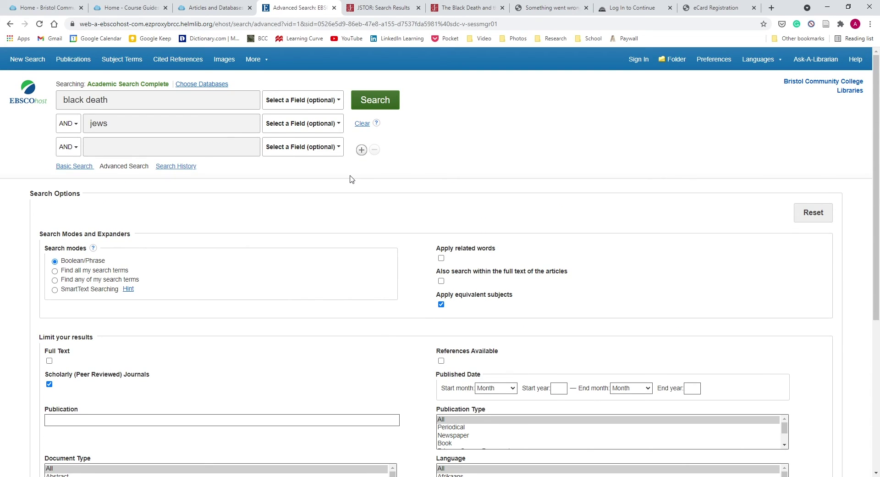
{"action": "left_click", "coordinate": [397, 106]}
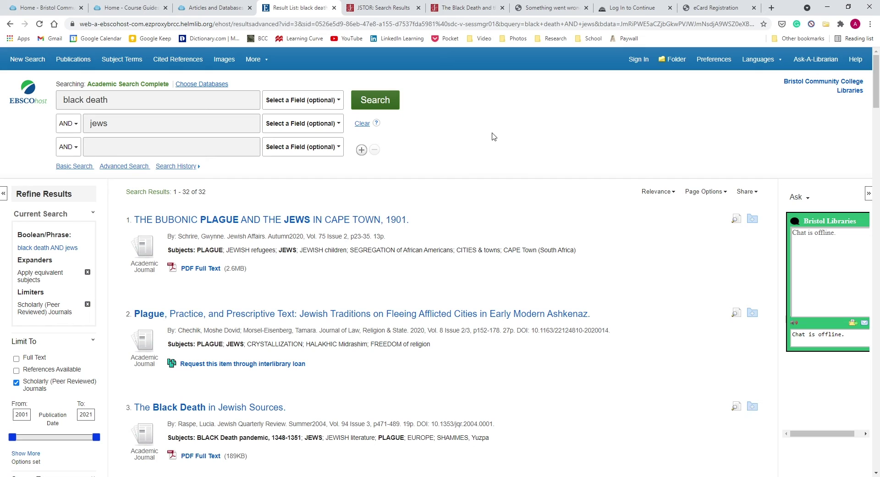
Find "The Black Death and the Burning of Jews" in the results, open its detailed record and look it over
{"action": "scroll", "coordinate": [522, 121], "scroll_direction": "down", "scroll_amount": 1}
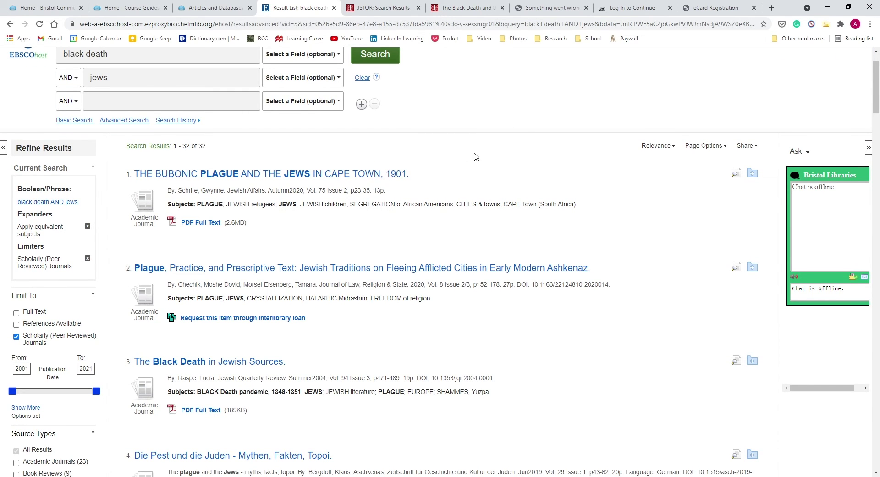
{"action": "scroll", "coordinate": [476, 157], "scroll_direction": "down", "scroll_amount": 3}
{"action": "scroll", "coordinate": [480, 153], "scroll_direction": "down", "scroll_amount": 10}
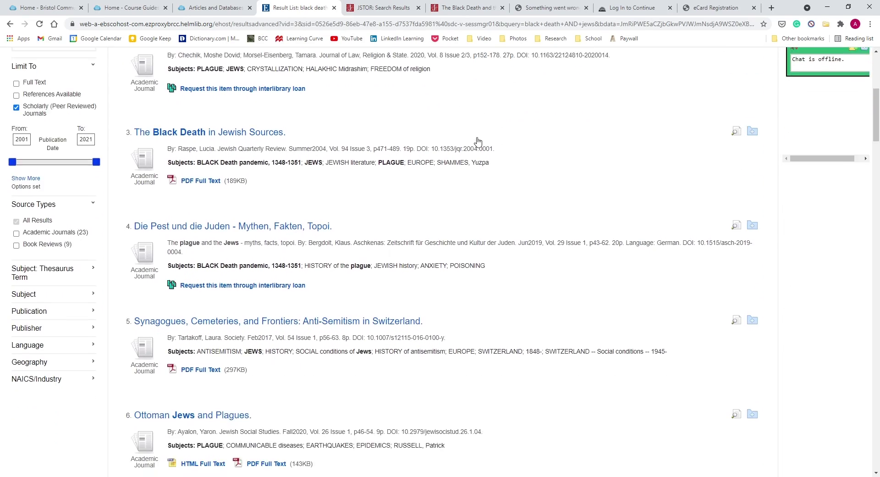
{"action": "scroll", "coordinate": [478, 142], "scroll_direction": "down", "scroll_amount": 5}
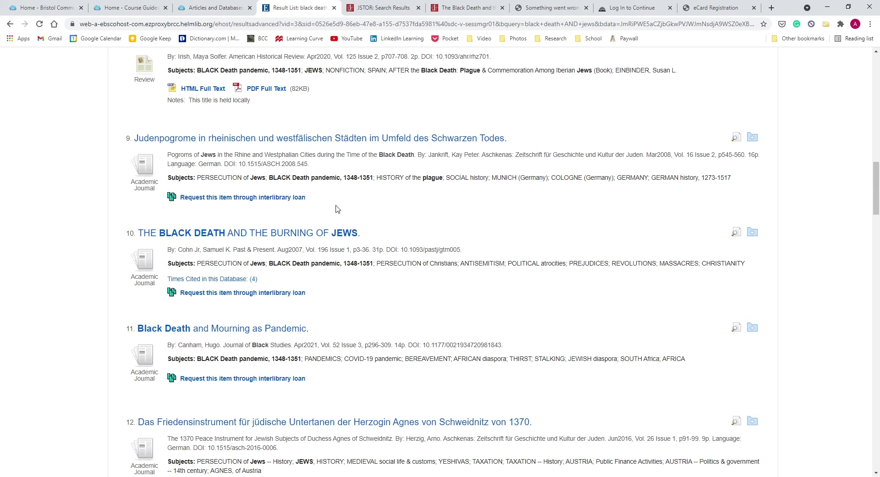
{"action": "scroll", "coordinate": [332, 233], "scroll_direction": "down", "scroll_amount": 1}
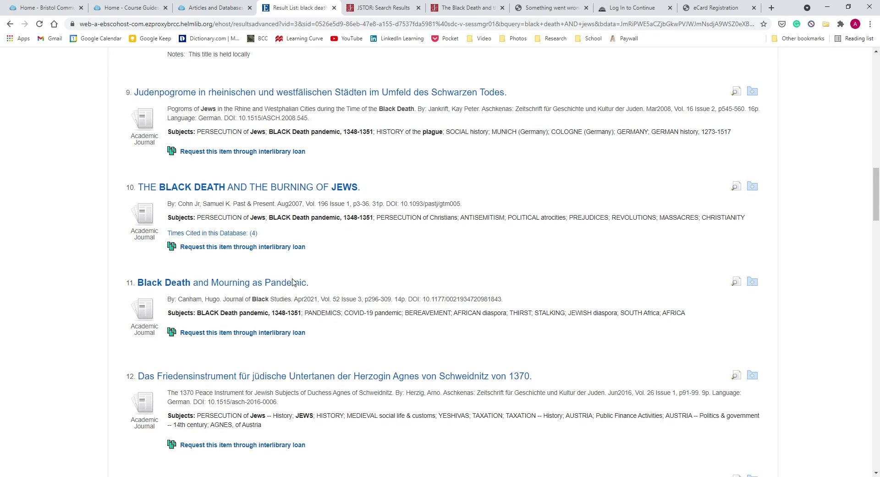
{"action": "left_click", "coordinate": [329, 189]}
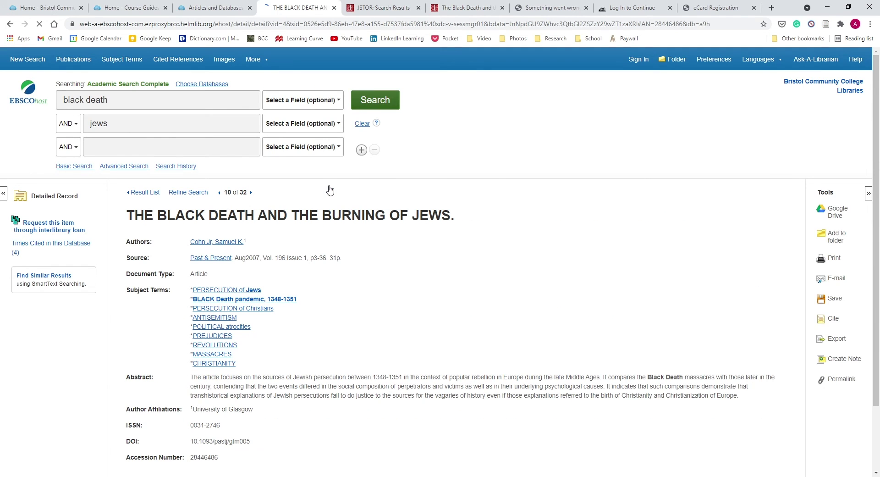
{"action": "scroll", "coordinate": [692, 168], "scroll_direction": "down", "scroll_amount": 1}
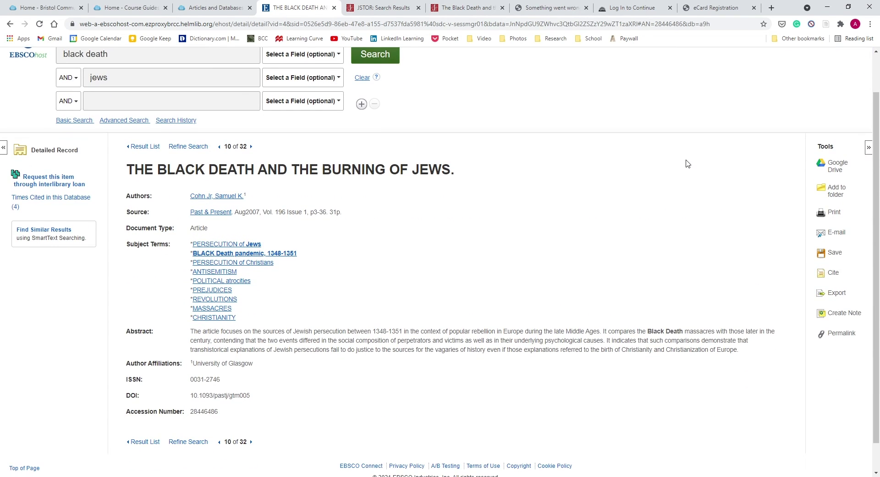
{"action": "scroll", "coordinate": [687, 167], "scroll_direction": "down", "scroll_amount": 1}
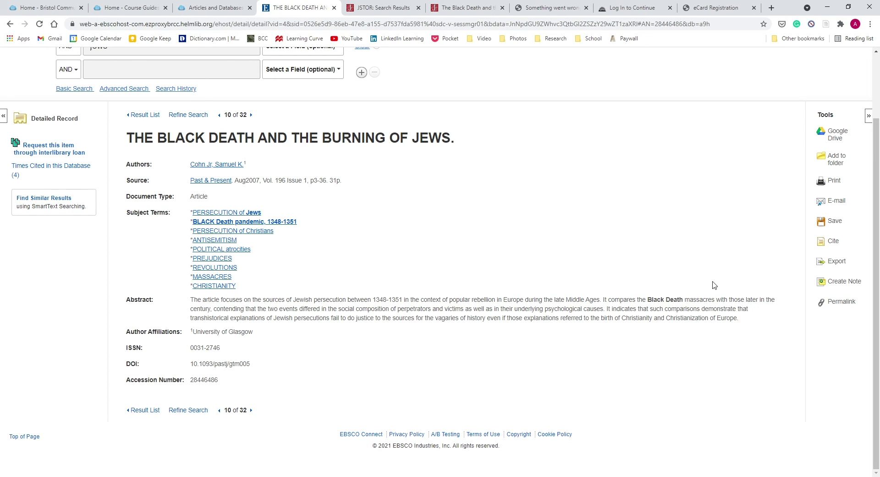
Show the article's citation formats and browse them down to the MLA 8th Edition entry
{"action": "left_click", "coordinate": [834, 243]}
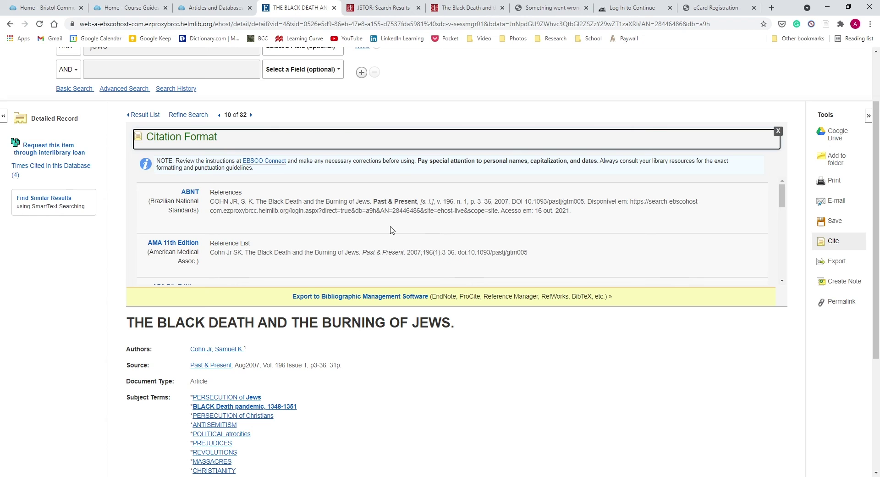
{"action": "scroll", "coordinate": [446, 219], "scroll_direction": "down", "scroll_amount": 1}
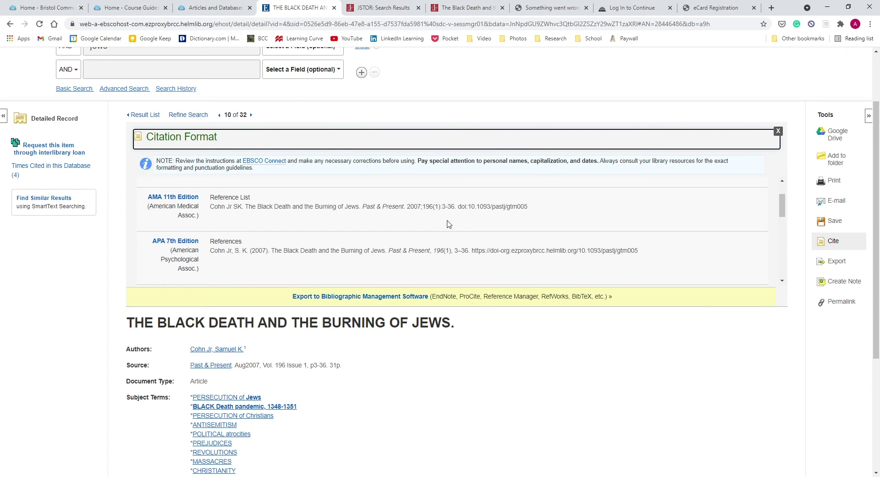
{"action": "scroll", "coordinate": [458, 220], "scroll_direction": "down", "scroll_amount": 1}
{"action": "scroll", "coordinate": [460, 222], "scroll_direction": "up", "scroll_amount": 2}
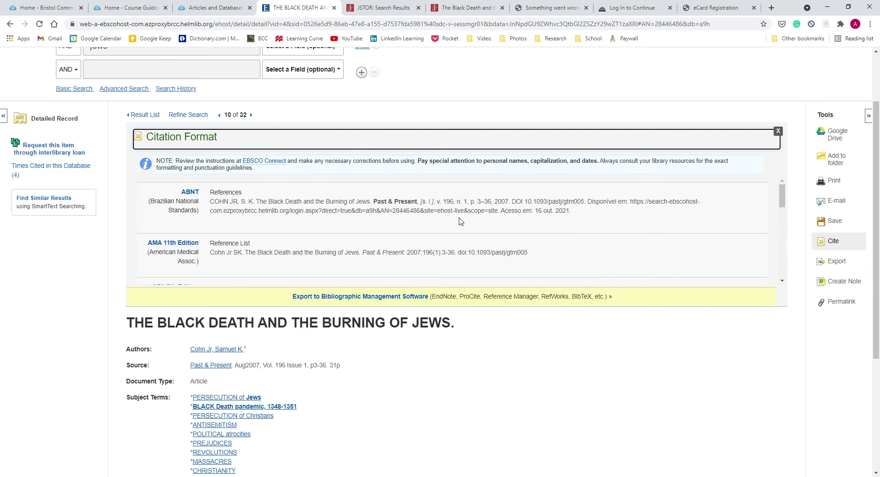
{"action": "scroll", "coordinate": [461, 221], "scroll_direction": "up", "scroll_amount": 2}
{"action": "scroll", "coordinate": [475, 270], "scroll_direction": "down", "scroll_amount": 3}
{"action": "scroll", "coordinate": [475, 270], "scroll_direction": "down", "scroll_amount": 3}
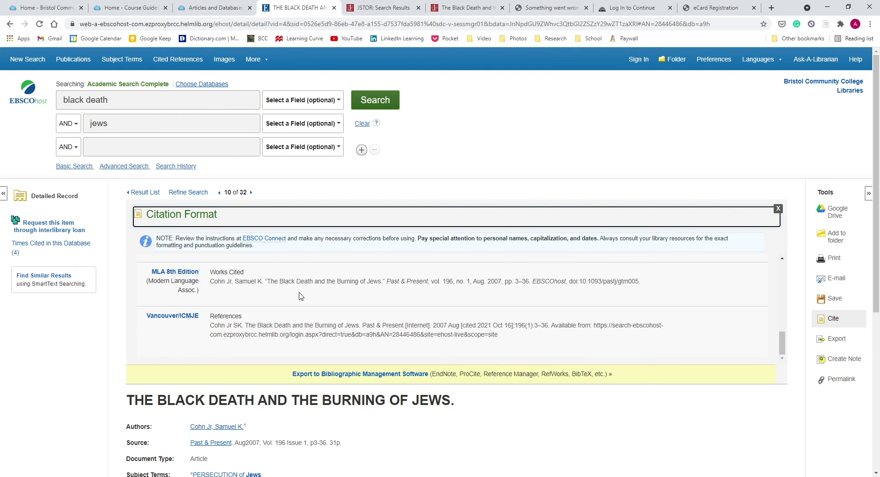
Look over the article record, open its interlibrary loan request form and review the required fields and item details
{"action": "left_click", "coordinate": [50, 372]}
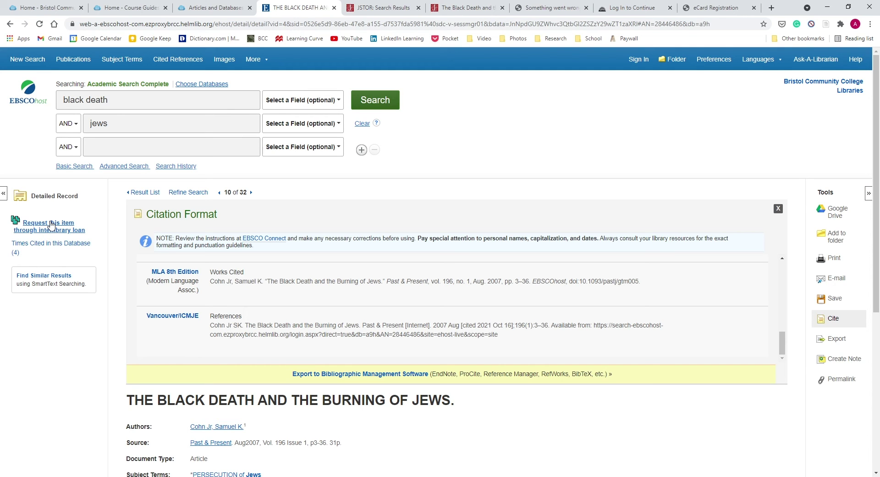
{"action": "scroll", "coordinate": [250, 329], "scroll_direction": "down", "scroll_amount": 6}
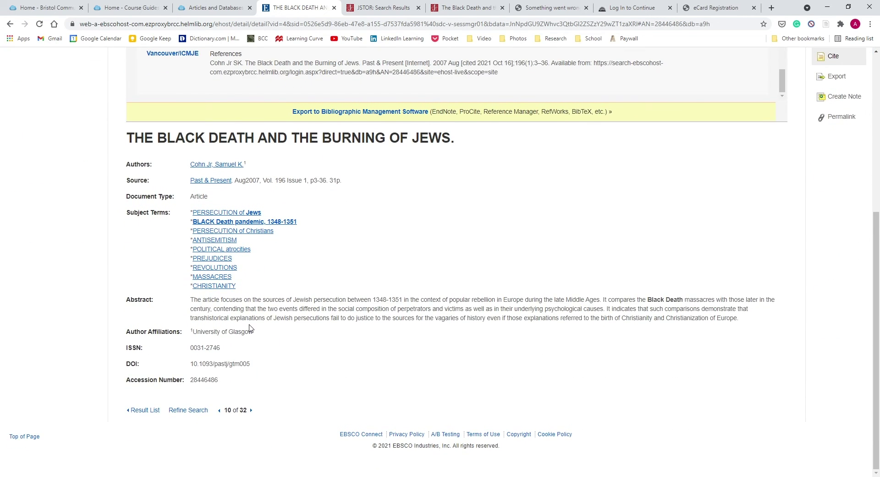
{"action": "scroll", "coordinate": [250, 328], "scroll_direction": "up", "scroll_amount": 6}
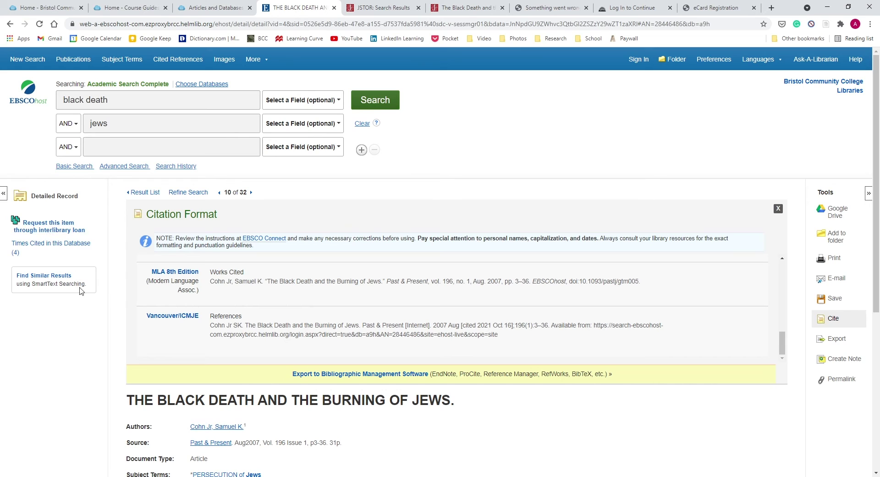
{"action": "left_click", "coordinate": [50, 226]}
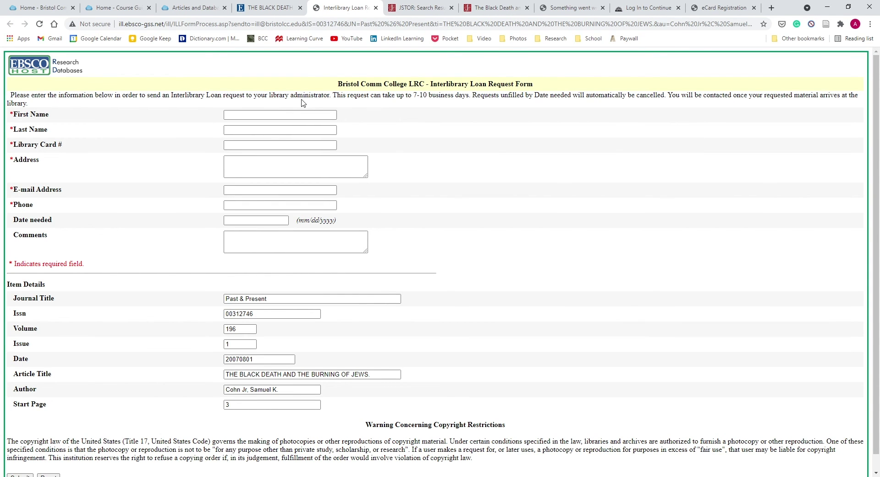
{"action": "scroll", "coordinate": [330, 161], "scroll_direction": "down", "scroll_amount": 1}
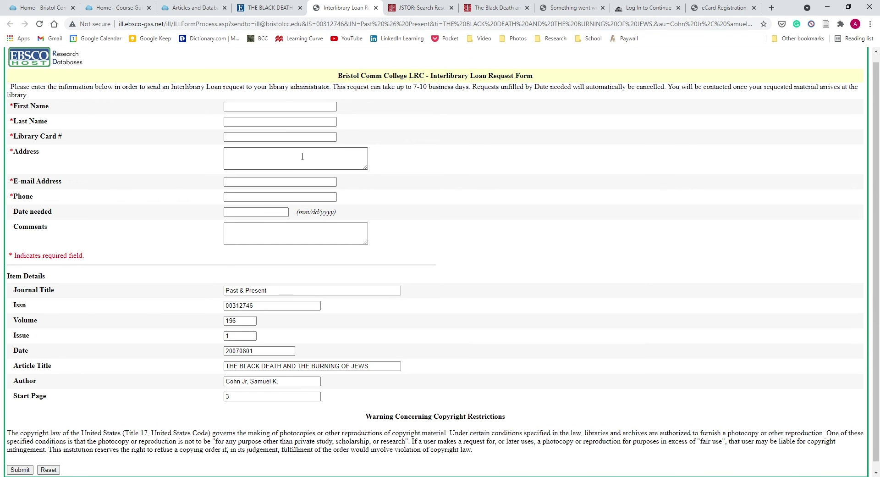
{"action": "scroll", "coordinate": [300, 153], "scroll_direction": "up", "scroll_amount": 1}
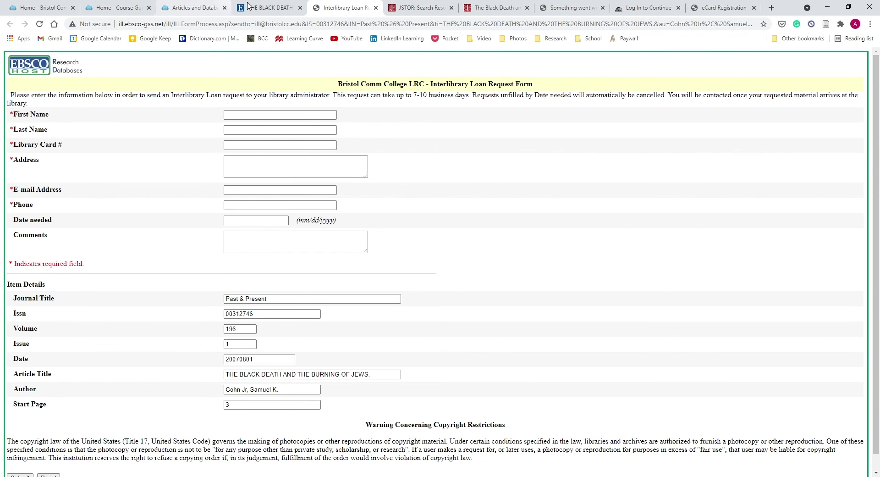
Return to the Academic Search Complete result list and open the record for "Ottoman Jews and Plagues"
{"action": "left_click", "coordinate": [248, 8]}
{"action": "left_click", "coordinate": [175, 4]}
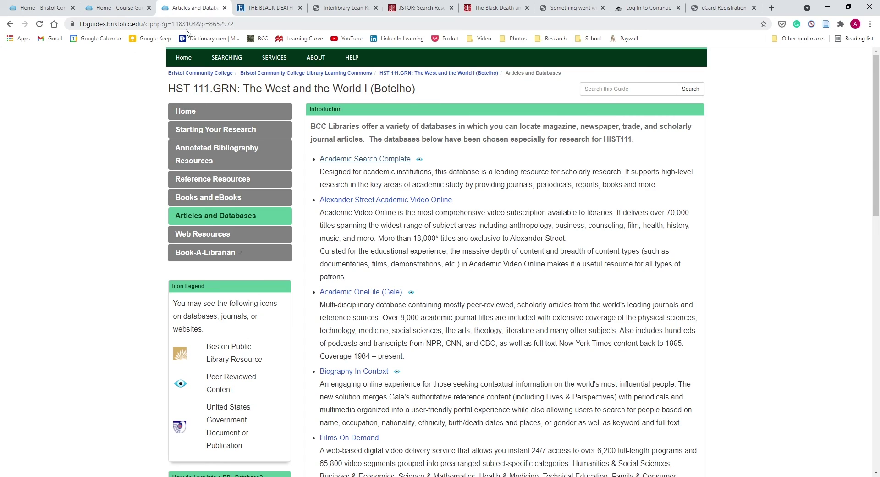
{"action": "left_click", "coordinate": [265, 8]}
{"action": "left_click", "coordinate": [10, 24]}
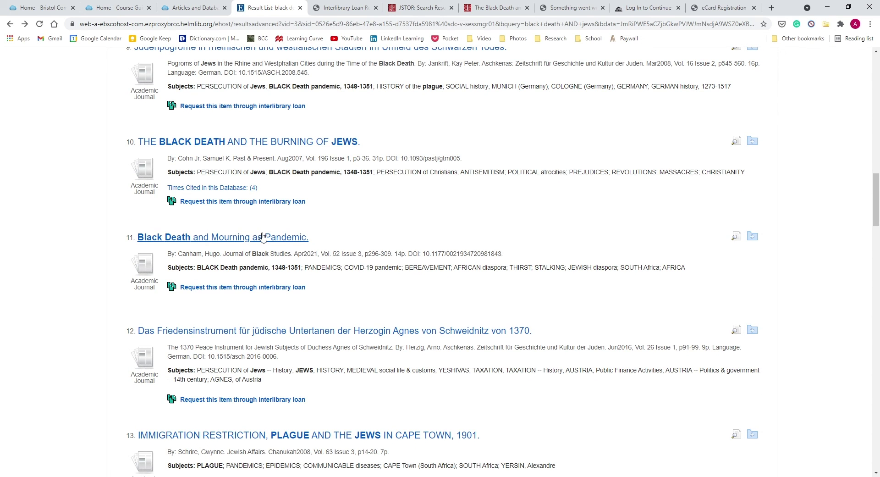
{"action": "scroll", "coordinate": [263, 236], "scroll_direction": "up", "scroll_amount": 4}
{"action": "scroll", "coordinate": [285, 231], "scroll_direction": "up", "scroll_amount": 6}
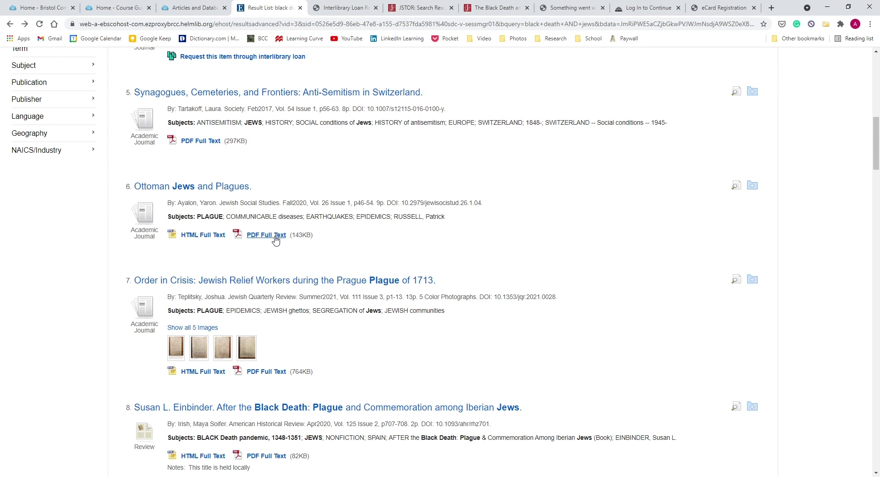
{"action": "left_click", "coordinate": [231, 190]}
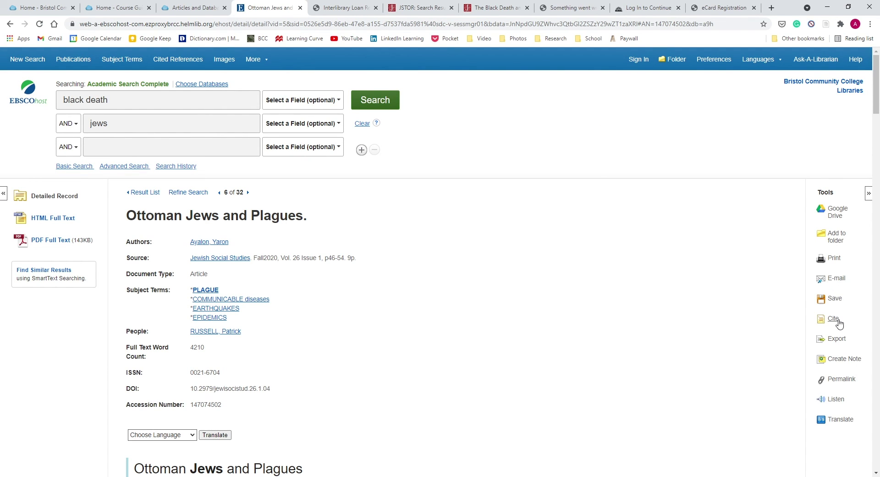
Skim the full text included in the "Ottoman Jews and Plagues" record and return to its start
{"action": "scroll", "coordinate": [409, 315], "scroll_direction": "down", "scroll_amount": 3}
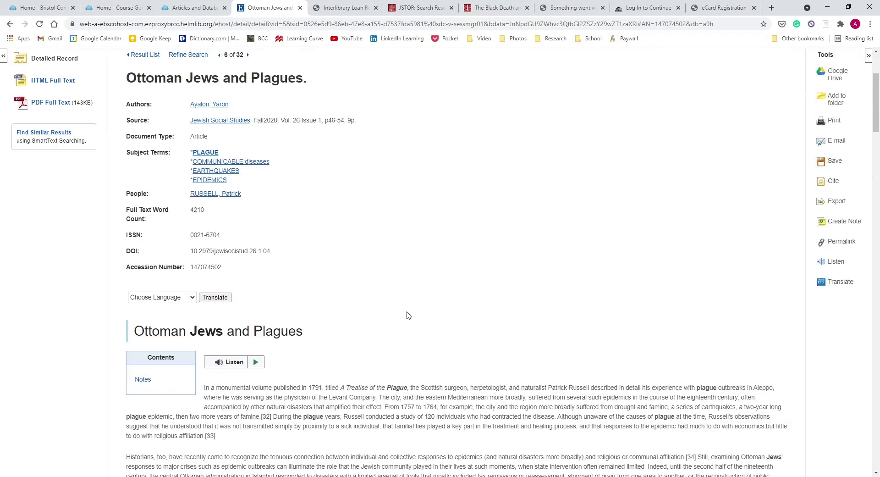
{"action": "scroll", "coordinate": [409, 315], "scroll_direction": "down", "scroll_amount": 20}
{"action": "scroll", "coordinate": [417, 303], "scroll_direction": "up", "scroll_amount": 20}
{"action": "scroll", "coordinate": [265, 177], "scroll_direction": "up", "scroll_amount": 9}
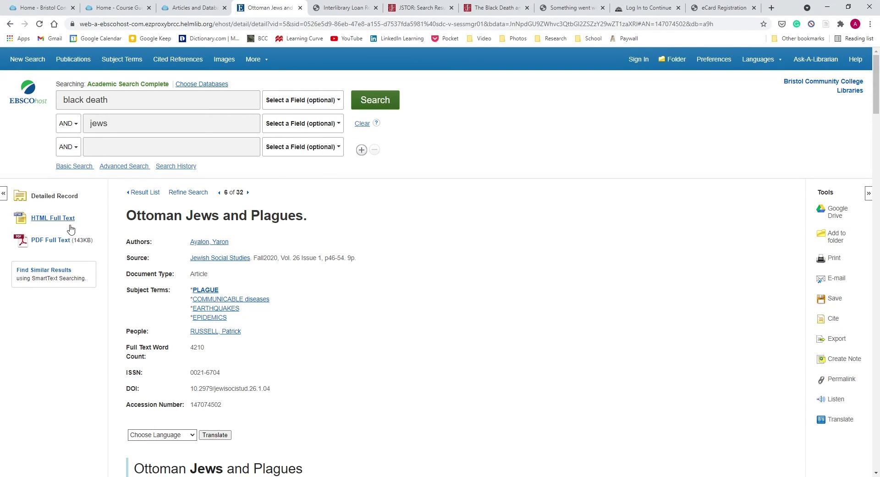
Open the PDF full text of "Ottoman Jews and Plagues" and skim its opening pages
{"action": "left_click", "coordinate": [60, 245]}
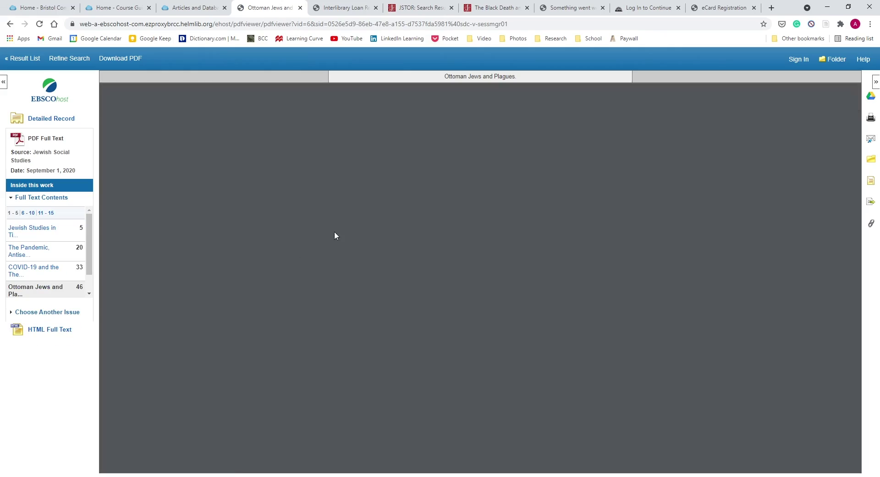
{"action": "scroll", "coordinate": [430, 246], "scroll_direction": "down", "scroll_amount": 20}
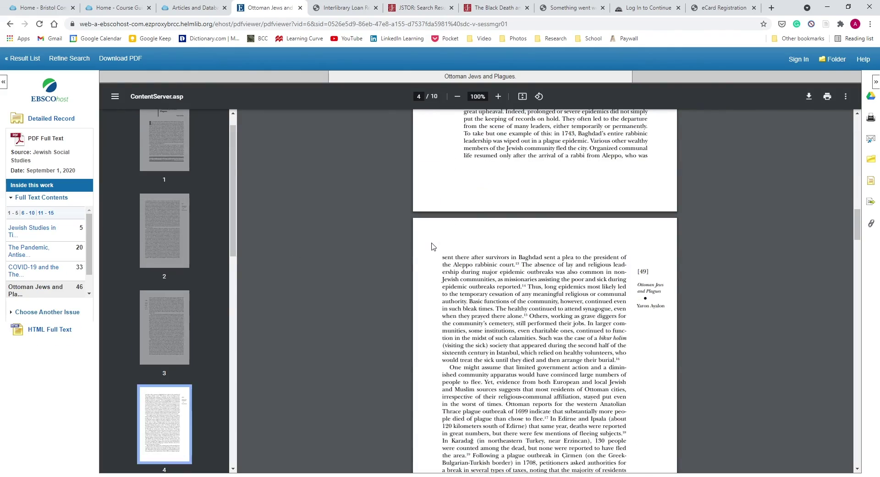
{"action": "scroll", "coordinate": [490, 266], "scroll_direction": "up", "scroll_amount": 20}
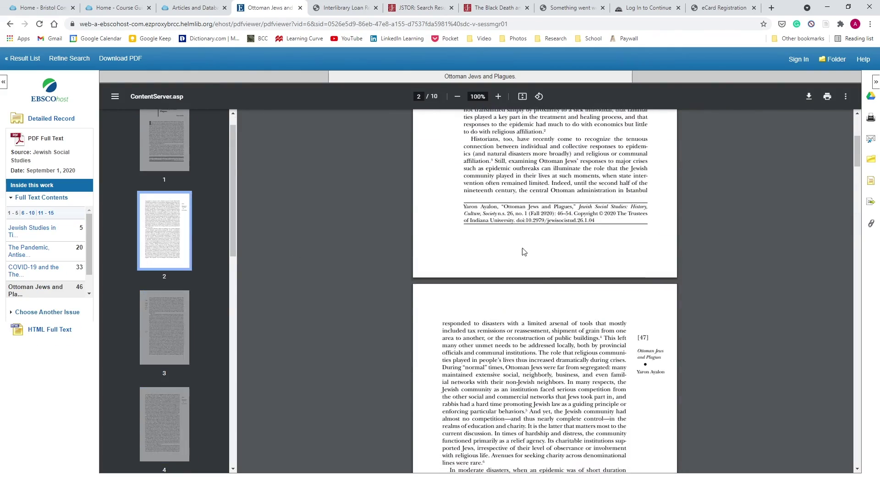